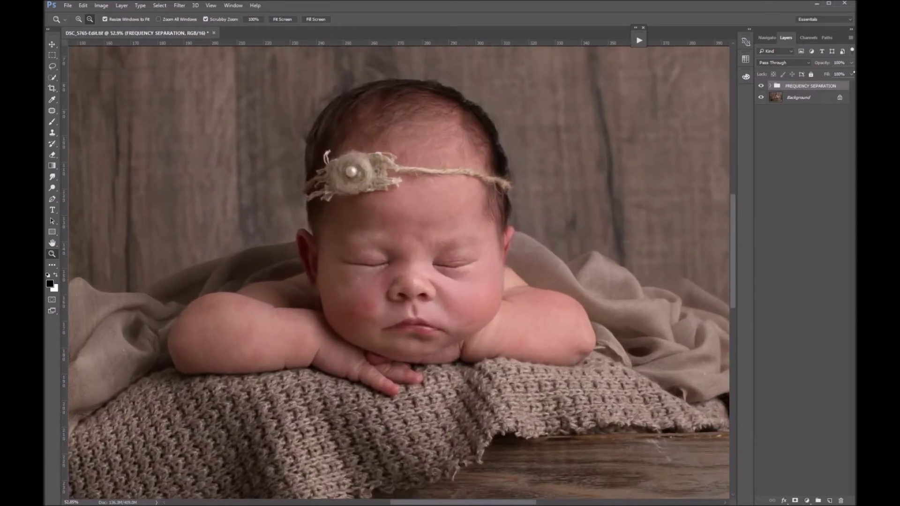
# - Expand the FREQUENCY SEPARATION group to reveal its layers, with the baby's face in close view
pyautogui.click(770, 85)
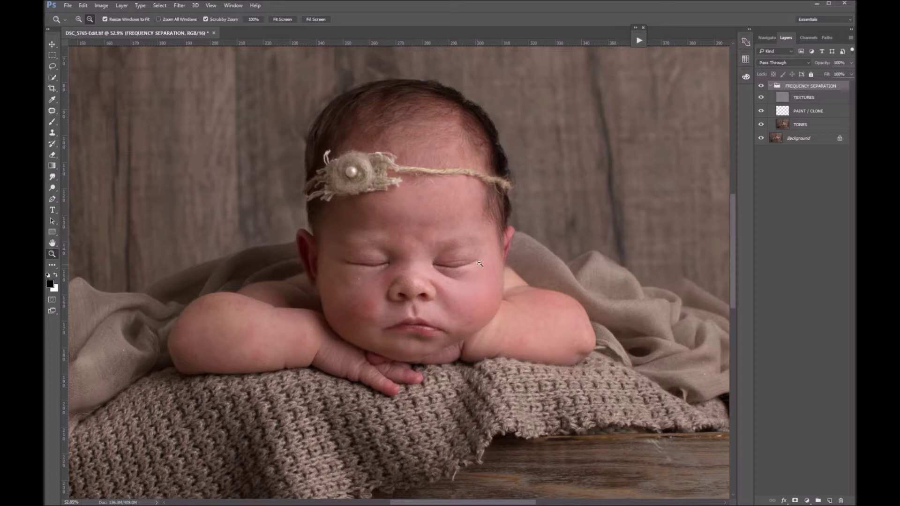
pyautogui.click(446, 279)
pyautogui.click(445, 278)
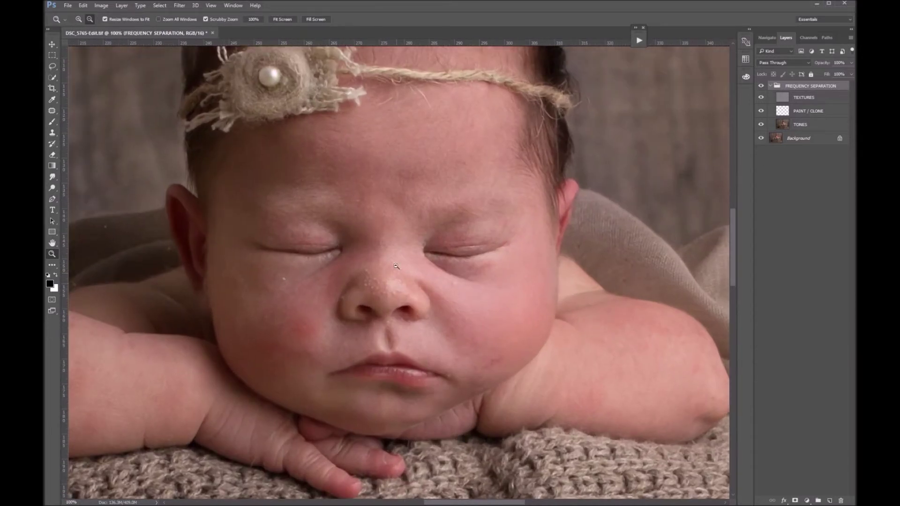
pyautogui.press('h')
pyautogui.moveTo(396, 266); pyautogui.dragTo(415, 287)
# - Hide the TONES and Background layers to examine the texture detail alone, and show both layers again
pyautogui.click(761, 124)
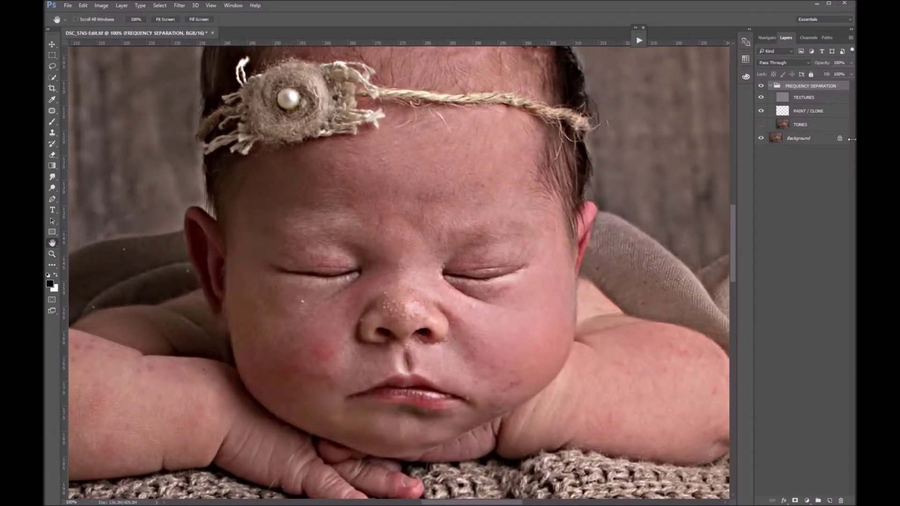
pyautogui.click(761, 138)
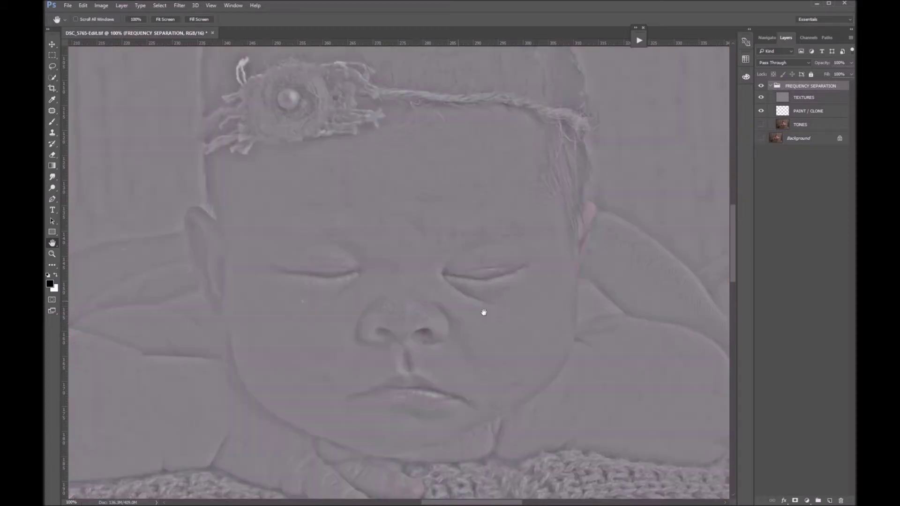
pyautogui.click(761, 124)
pyautogui.click(761, 137)
# - Hide the TEXTURES layer to examine the blurred skin tones across the image, and show it again
pyautogui.click(760, 97)
pyautogui.scroll(-1, 470, 328)
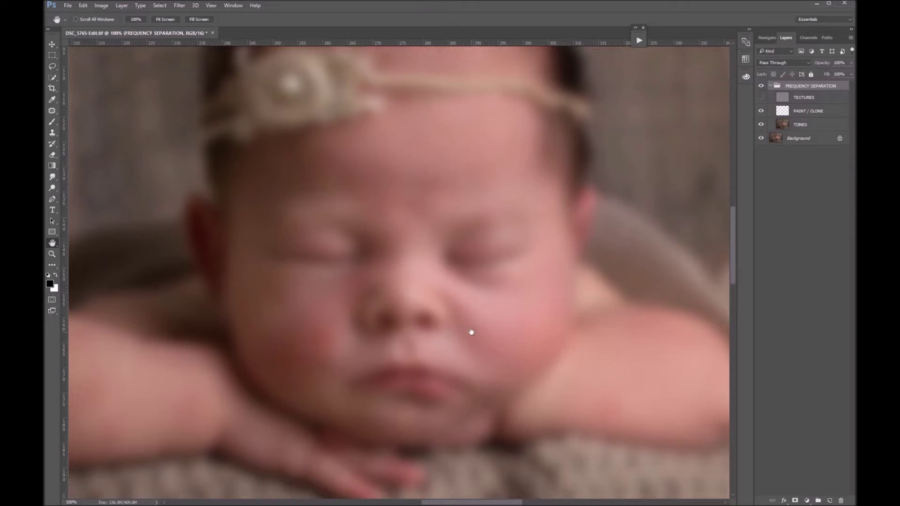
pyautogui.moveTo(409, 330); pyautogui.dragTo(401, 308)
pyautogui.keyDown('alt'); pyautogui.click(468, 291); pyautogui.keyUp('alt')
pyautogui.keyDown('alt'); pyautogui.click(467, 291); pyautogui.keyUp('alt')
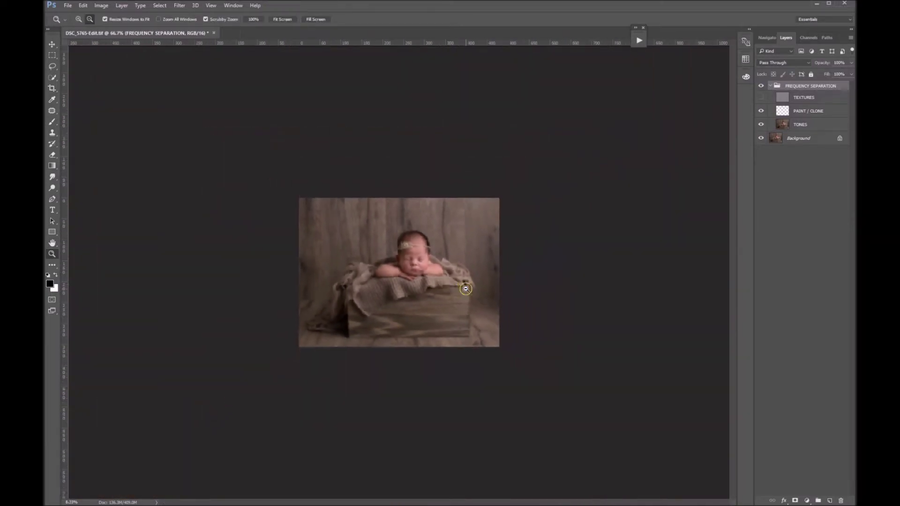
pyautogui.moveTo(424, 272); pyautogui.dragTo(482, 272)
pyautogui.click(424, 272)
pyautogui.click(424, 272)
pyautogui.click(424, 272)
pyautogui.press('h')
pyautogui.moveTo(468, 237); pyautogui.dragTo(475, 327)
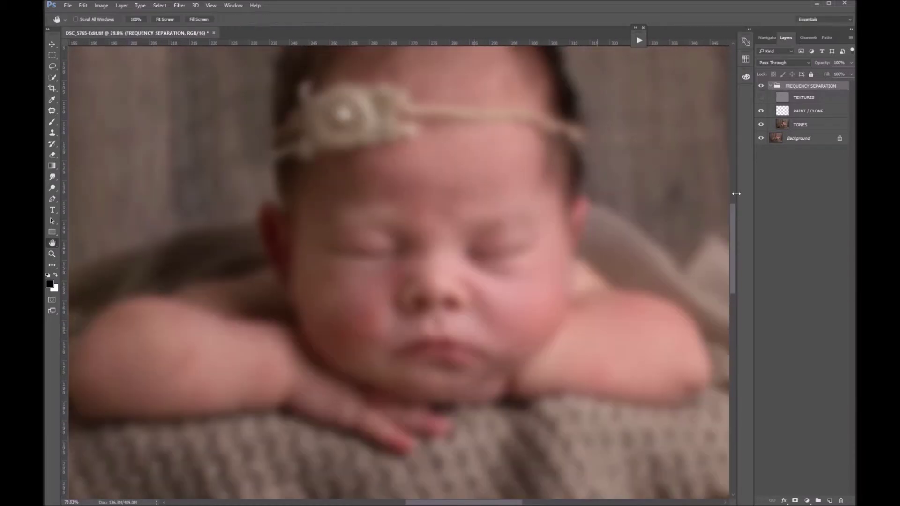
pyautogui.click(760, 98)
# - Outline the red patch on the baby's cheek on the TONES layer with the Patch tool, with the TEXTURES layer hidden
pyautogui.click(801, 126)
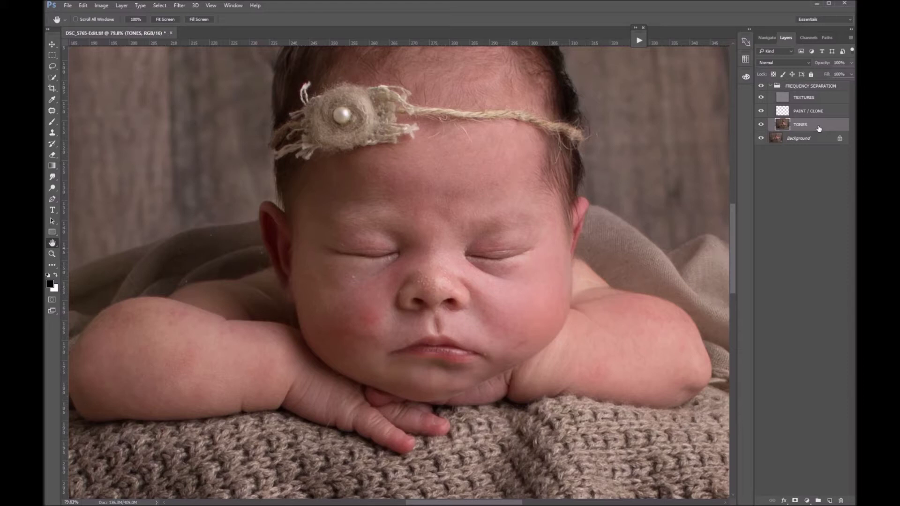
pyautogui.click(811, 108)
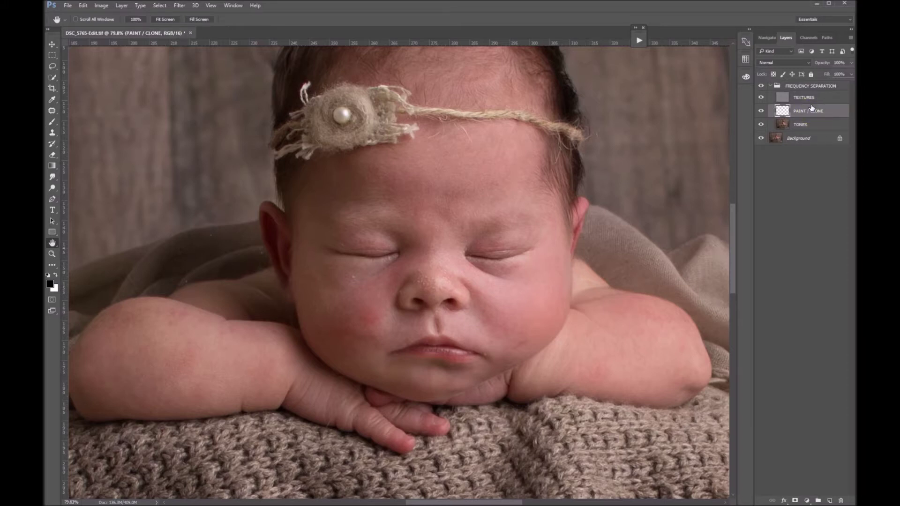
pyautogui.click(790, 125)
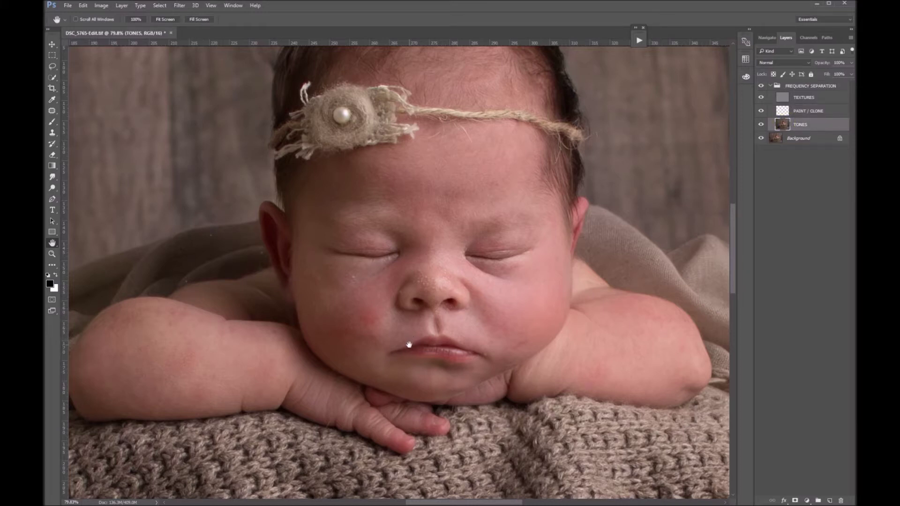
pyautogui.press('j')
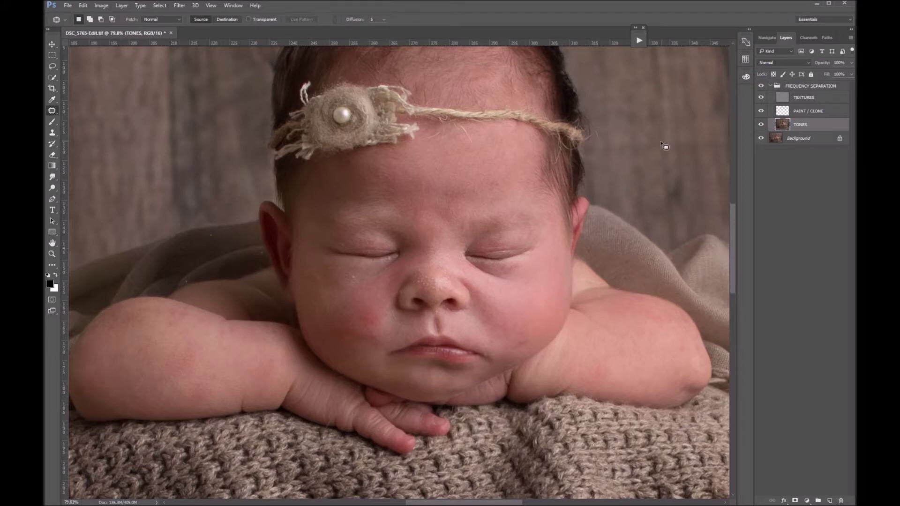
pyautogui.rightClick(55, 112)
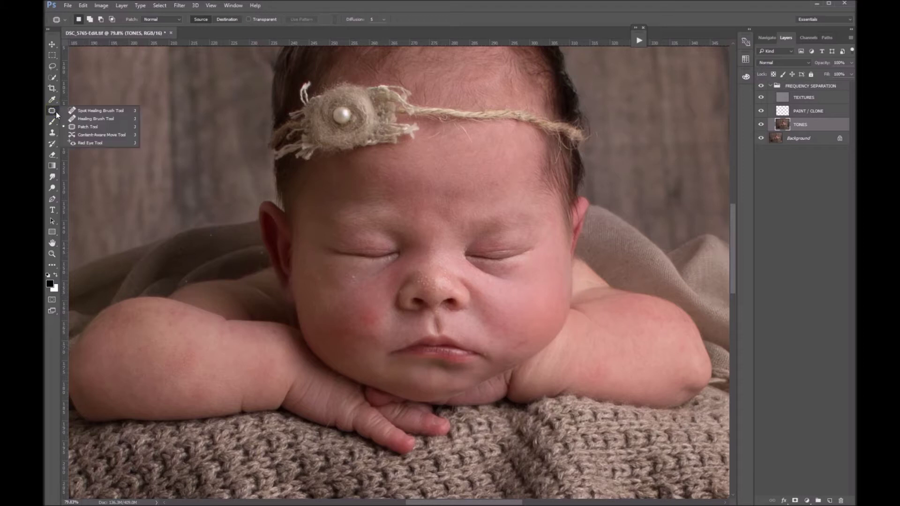
pyautogui.click(84, 127)
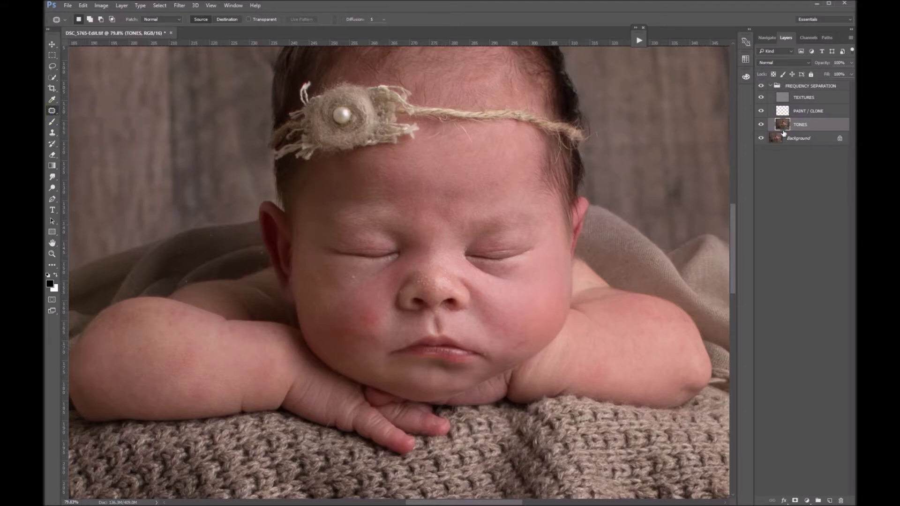
pyautogui.moveTo(375, 308)
pyautogui.mouseDown()
pyautogui.moveTo(373, 353)
pyautogui.moveTo(347, 355)
pyautogui.moveTo(325, 337)
pyautogui.moveTo(340, 313)
pyautogui.moveTo(381, 324)
pyautogui.mouseUp()
pyautogui.click(760, 97)
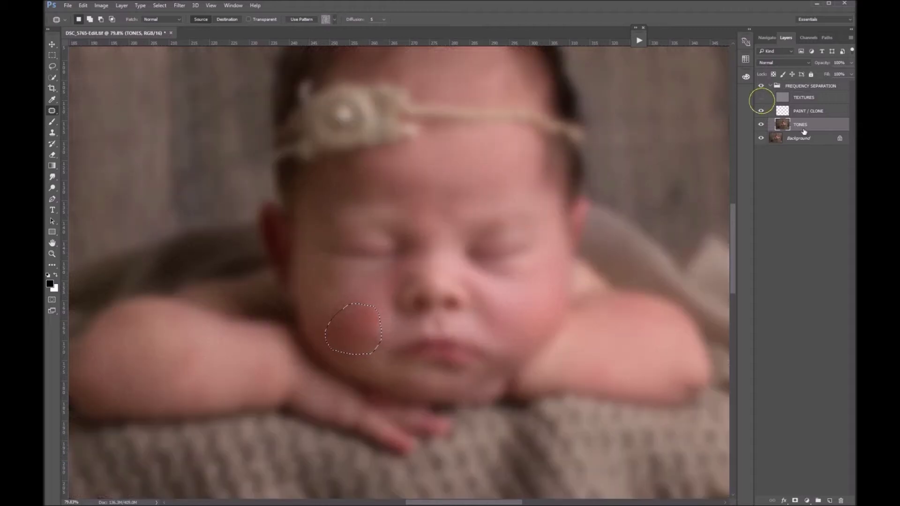
# - Feather the cheek selection with a radius of 6.5 pixels
pyautogui.click(172, 7)
pyautogui.moveTo(161, 6)
pyautogui.moveTo(186, 119)
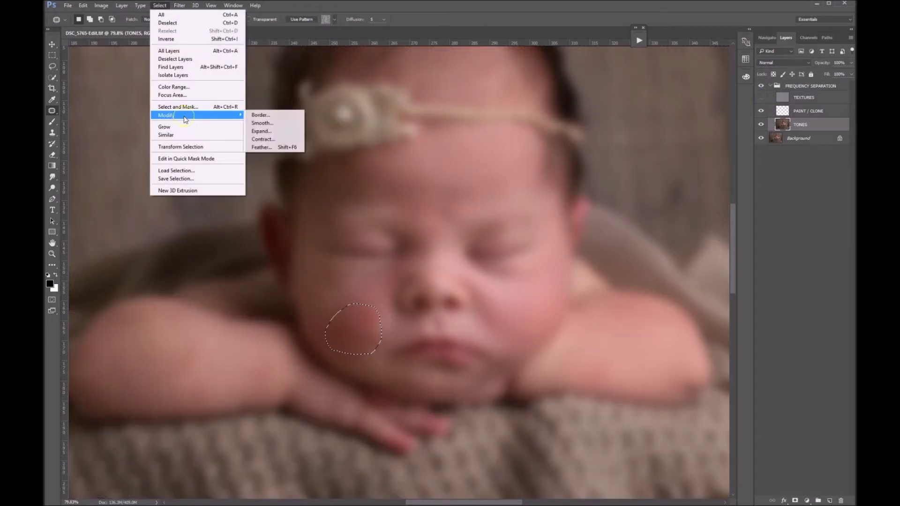
pyautogui.click(261, 147)
pyautogui.click(447, 167)
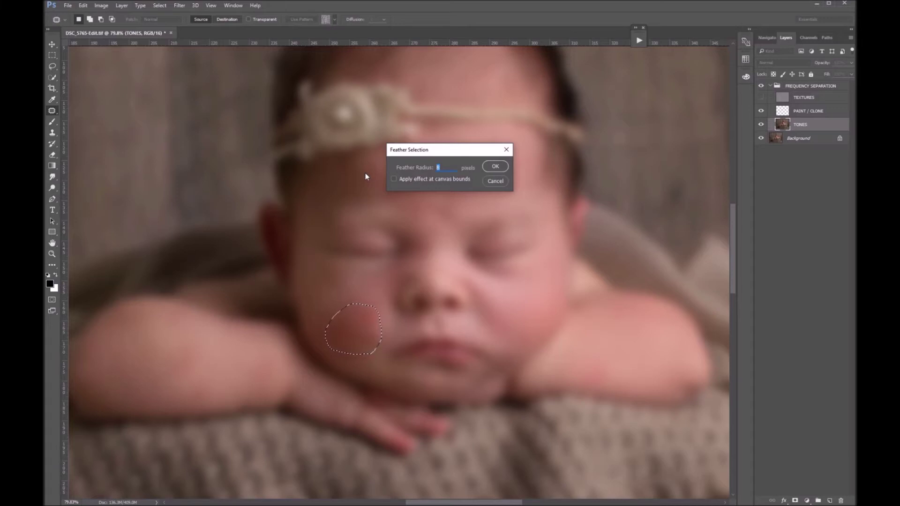
pyautogui.write('6.5')
pyautogui.press('Return')
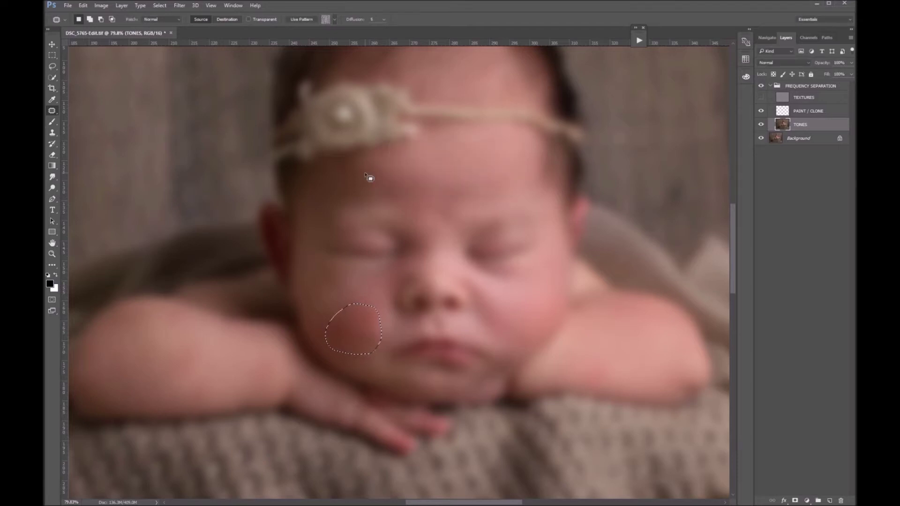
# - Apply a Gaussian Blur with a radius of 22.2 pixels to the selected cheek area on the TONES layer
pyautogui.click(180, 5)
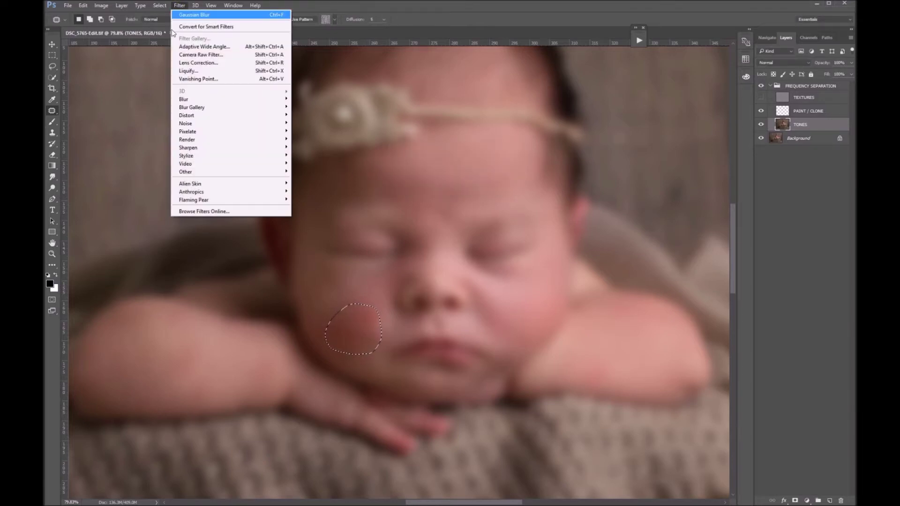
pyautogui.moveTo(201, 101)
pyautogui.click(314, 131)
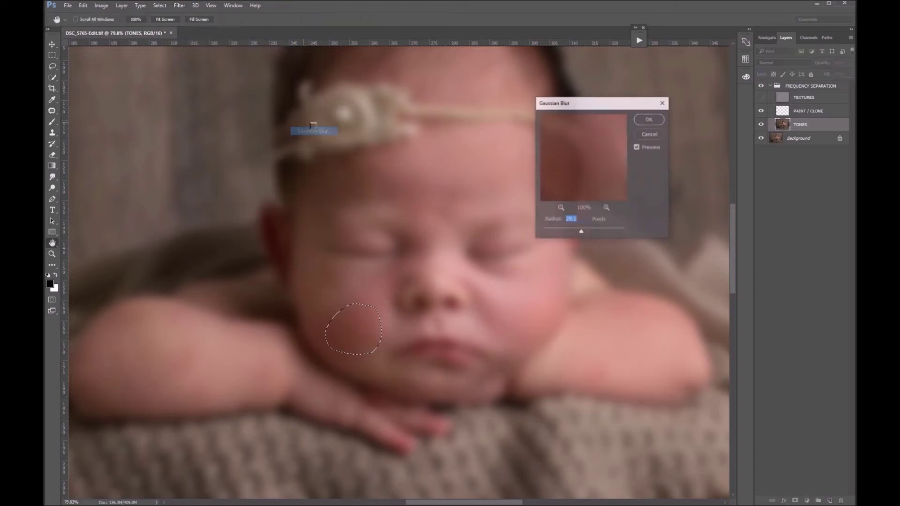
pyautogui.moveTo(577, 232); pyautogui.dragTo(589, 232)
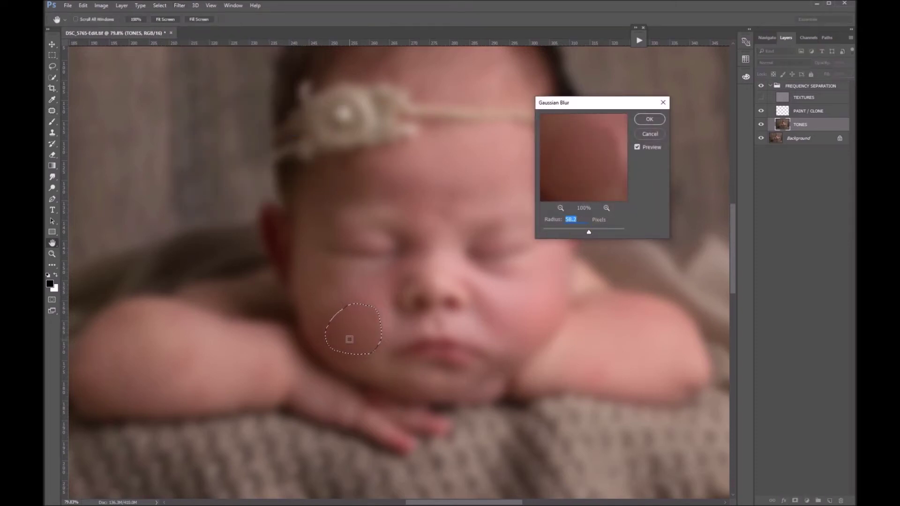
pyautogui.moveTo(593, 151); pyautogui.dragTo(565, 144)
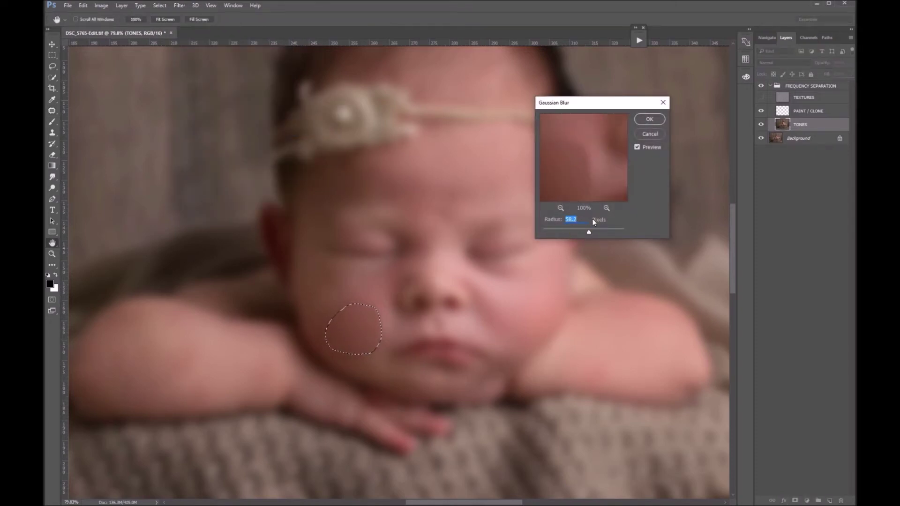
pyautogui.moveTo(581, 231)
pyautogui.mouseDown()
pyautogui.moveTo(569, 231)
pyautogui.moveTo(577, 230)
pyautogui.mouseUp()
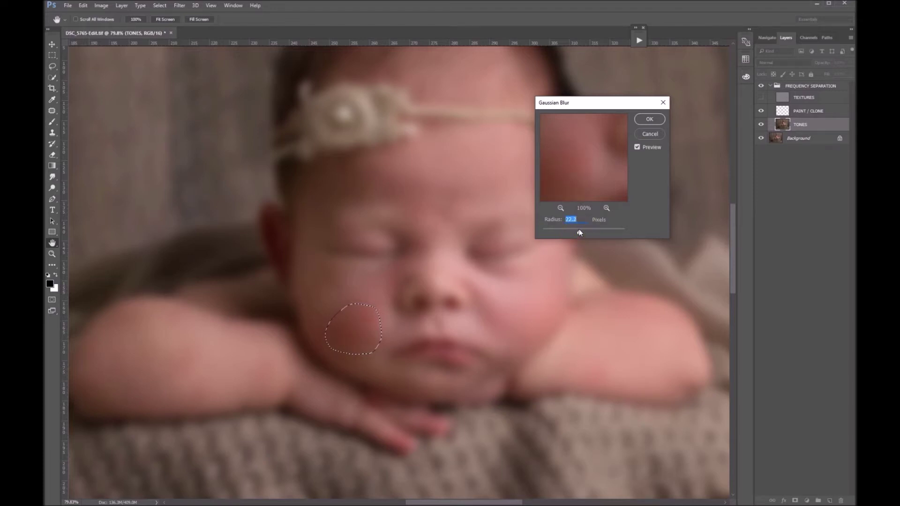
pyautogui.click(649, 120)
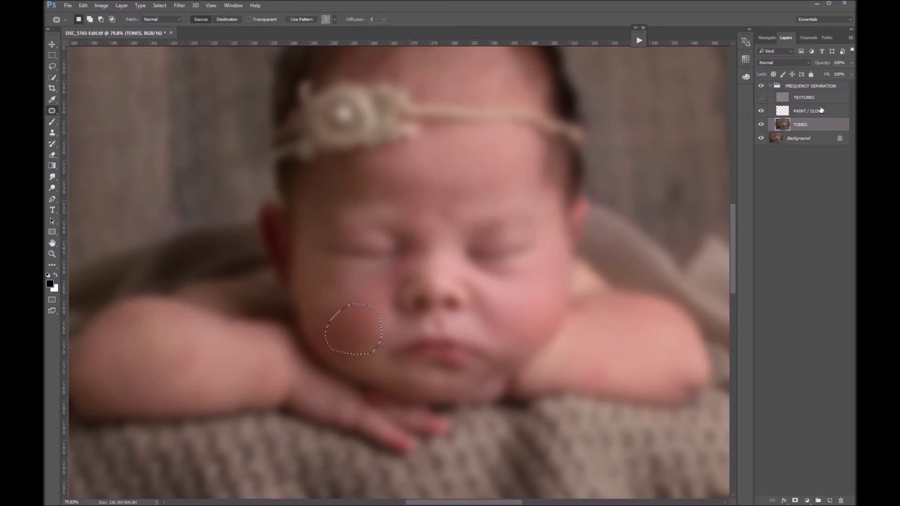
# - Show the TEXTURES layer again and clear the cheek selection
pyautogui.click(761, 97)
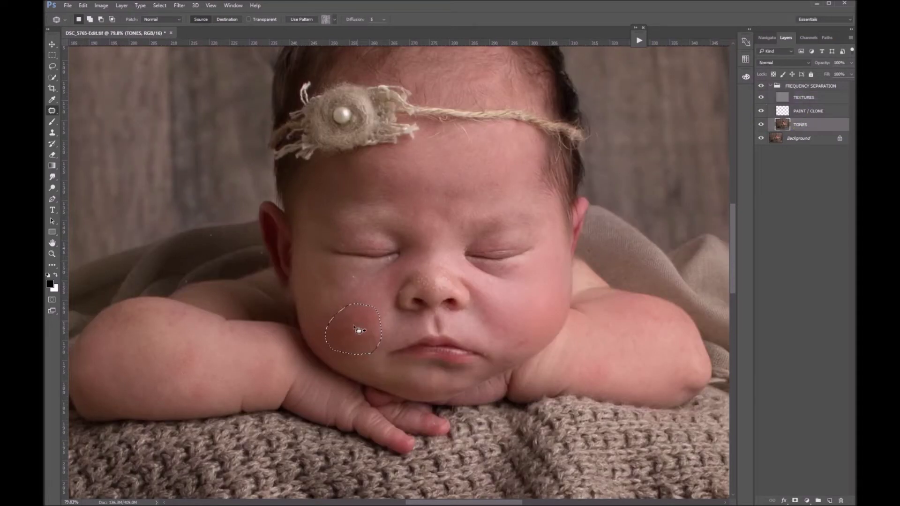
pyautogui.hotkey('ctrl', 'd')
pyautogui.click(761, 86)
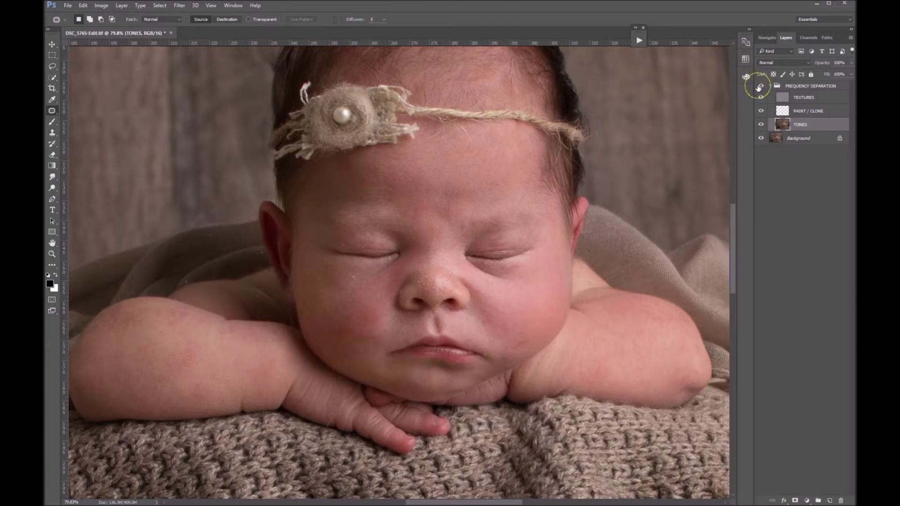
# - Try outlining the remaining redness on the cheek with the Patch tool
pyautogui.moveTo(373, 340)
pyautogui.mouseDown()
pyautogui.moveTo(348, 339)
pyautogui.moveTo(347, 310)
pyautogui.moveTo(377, 339)
pyautogui.moveTo(338, 313)
pyautogui.moveTo(339, 291)
pyautogui.moveTo(387, 309)
pyautogui.moveTo(401, 280)
pyautogui.moveTo(353, 282)
pyautogui.moveTo(344, 312)
pyautogui.moveTo(335, 300)
pyautogui.moveTo(365, 325)
pyautogui.moveTo(346, 323)
pyautogui.moveTo(344, 302)
pyautogui.moveTo(371, 296)
pyautogui.mouseUp()
pyautogui.click(387, 317)
pyautogui.click(374, 303)
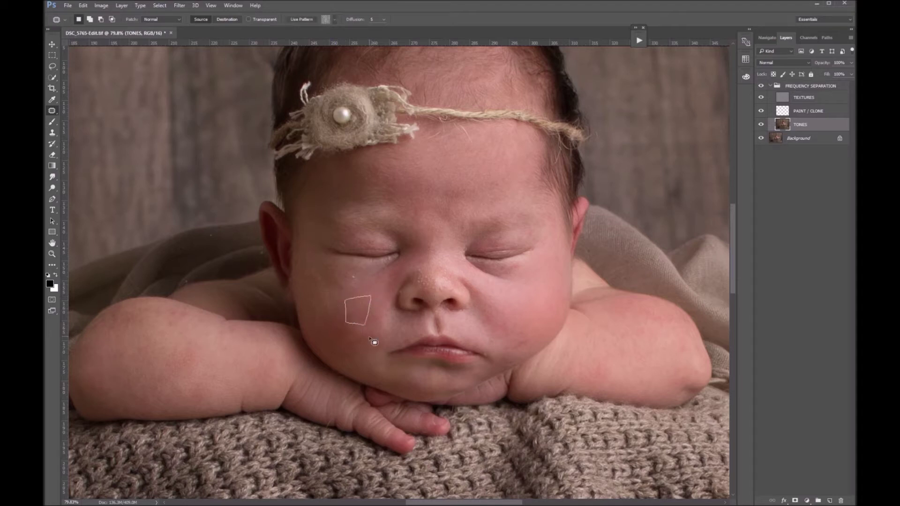
pyautogui.click(379, 323)
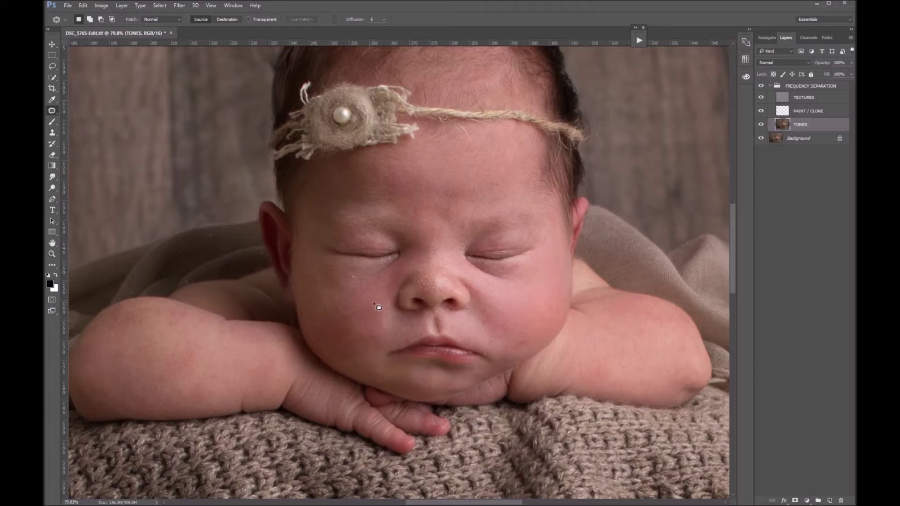
# - Set the Clone Stamp flow to 5% and clone clean skin tone over the cheek redness on the TONES layer
pyautogui.press('s')
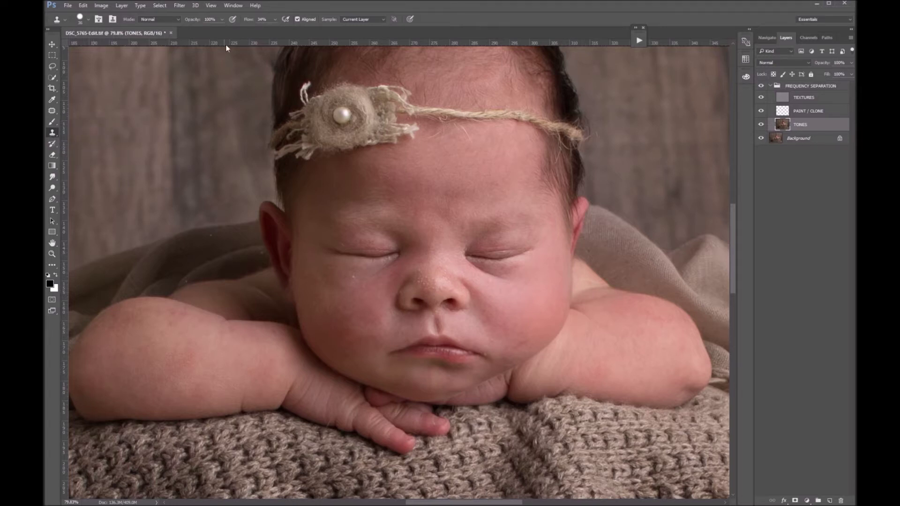
pyautogui.click(274, 20)
pyautogui.moveTo(274, 31); pyautogui.dragTo(263, 32)
pyautogui.keyDown('alt'); pyautogui.click(348, 303); pyautogui.keyUp('alt')
pyautogui.rightClick(362, 315)
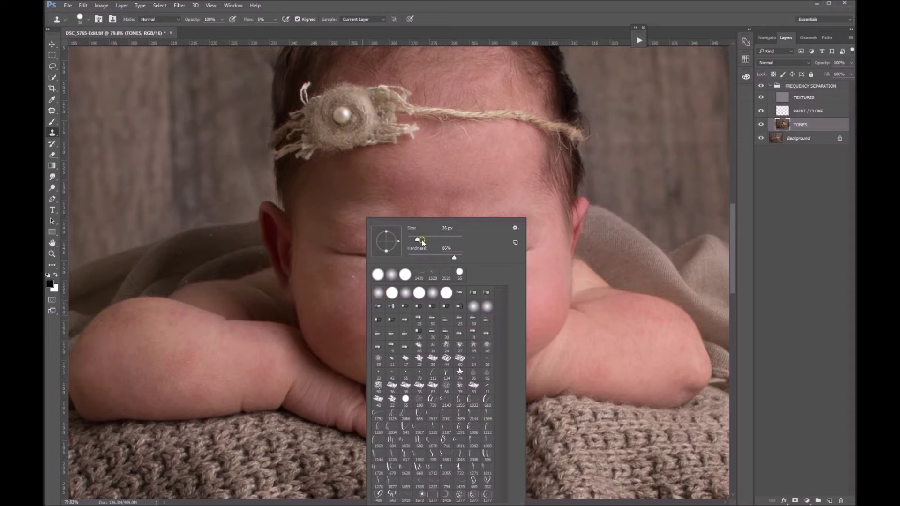
pyautogui.click(359, 311)
pyautogui.click(360, 319)
pyautogui.click(359, 309)
pyautogui.moveTo(359, 309)
pyautogui.mouseDown()
pyautogui.moveTo(342, 326)
pyautogui.moveTo(349, 341)
pyautogui.moveTo(359, 329)
pyautogui.moveTo(333, 322)
pyautogui.moveTo(365, 313)
pyautogui.mouseUp()
# - Clone nearby skin tones over the uneven patches on the lower cheek and jawline
pyautogui.keyDown('alt'); pyautogui.click(333, 322); pyautogui.keyUp('alt')
pyautogui.click(364, 342)
pyautogui.keyDown('alt'); pyautogui.click(373, 367); pyautogui.keyUp('alt')
pyautogui.moveTo(373, 367)
pyautogui.mouseDown()
pyautogui.moveTo(331, 353)
pyautogui.moveTo(323, 336)
pyautogui.moveTo(370, 359)
pyautogui.mouseUp()
pyautogui.moveTo(323, 334)
pyautogui.mouseDown()
pyautogui.moveTo(331, 321)
pyautogui.moveTo(331, 333)
pyautogui.mouseUp()
pyautogui.keyDown('alt'); pyautogui.click(322, 294); pyautogui.keyUp('alt')
# - Clone even skin tone over the red blotches on the baby's forearm beside the reddened cheek
pyautogui.keyDown('alt'); pyautogui.click(222, 398); pyautogui.keyUp('alt')
pyautogui.moveTo(222, 378); pyautogui.dragTo(197, 350)
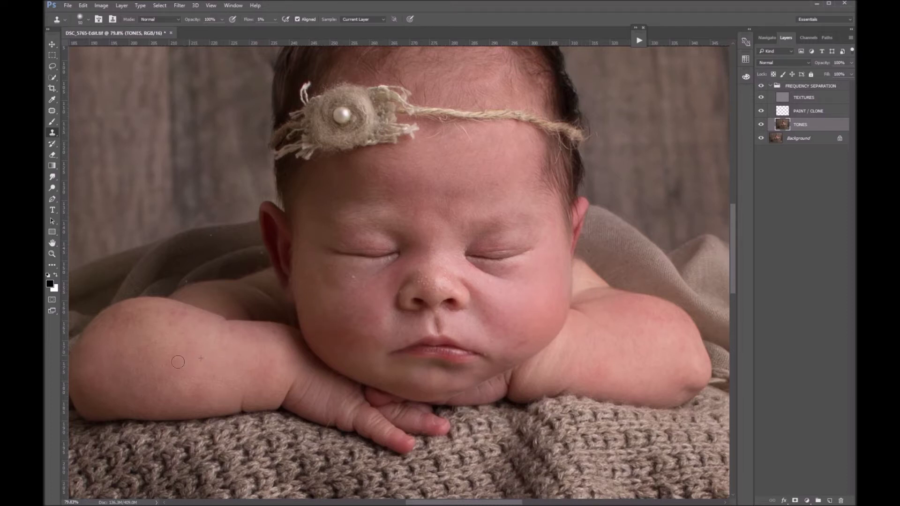
pyautogui.click(210, 341)
pyautogui.keyDown('alt'); pyautogui.click(228, 381); pyautogui.keyUp('alt')
pyautogui.moveTo(188, 388); pyautogui.dragTo(190, 386)
pyautogui.keyDown('alt'); pyautogui.click(223, 364); pyautogui.keyUp('alt')
pyautogui.moveTo(246, 373)
pyautogui.mouseDown()
pyautogui.moveTo(272, 363)
pyautogui.moveTo(256, 365)
pyautogui.mouseUp()
# - Even out the remaining blotches near the upper edge of that forearm and on the opposite arm with the Clone Stamp
pyautogui.keyDown('alt'); pyautogui.click(239, 362); pyautogui.keyUp('alt')
pyautogui.keyDown('alt'); pyautogui.click(202, 362); pyautogui.keyUp('alt')
pyautogui.moveTo(187, 330); pyautogui.dragTo(164, 317)
pyautogui.keyDown('alt'); pyautogui.click(194, 353); pyautogui.keyUp('alt')
pyautogui.moveTo(196, 334); pyautogui.dragTo(192, 325)
pyautogui.moveTo(579, 355)
pyautogui.mouseDown()
pyautogui.moveTo(613, 344)
pyautogui.moveTo(587, 380)
pyautogui.moveTo(616, 374)
pyautogui.mouseUp()
pyautogui.scroll(2, 438, 318)
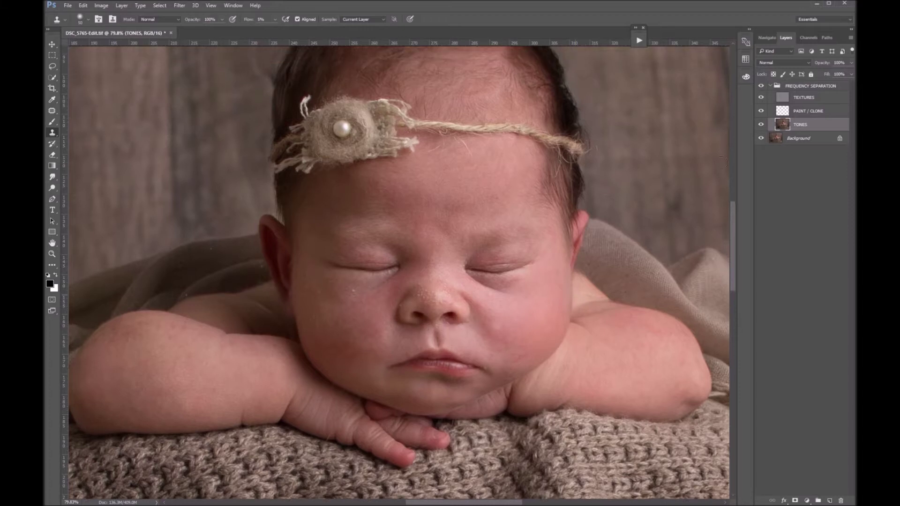
# - Toggle the FREQUENCY SEPARATION group's visibility to compare the skin before and after retouching
pyautogui.click(762, 85)
pyautogui.click(761, 86)
pyautogui.click(761, 85)
pyautogui.click(761, 86)
pyautogui.click(761, 86)
pyautogui.click(761, 86)
# - Select the PAINT / CLONE layer and set the Brush tool to 100% opacity and 5% flow
pyautogui.click(779, 116)
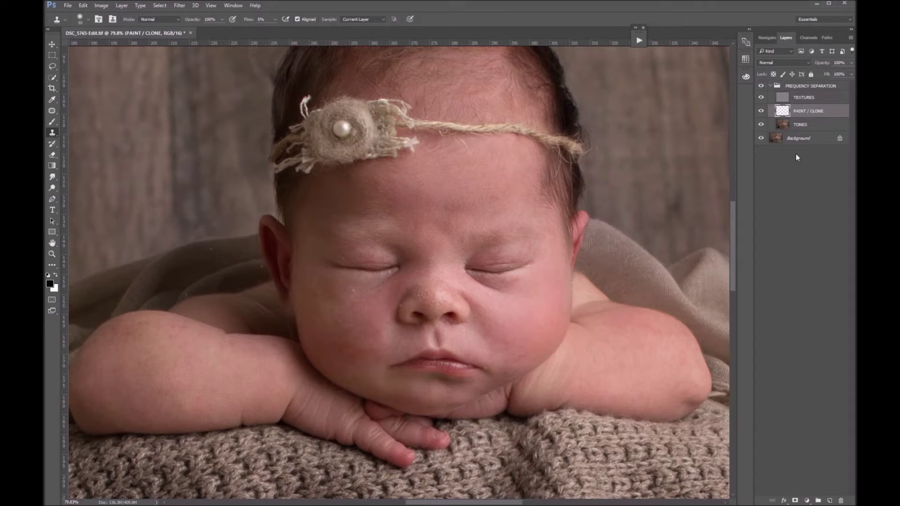
pyautogui.press('b')
pyautogui.rightClick(52, 122)
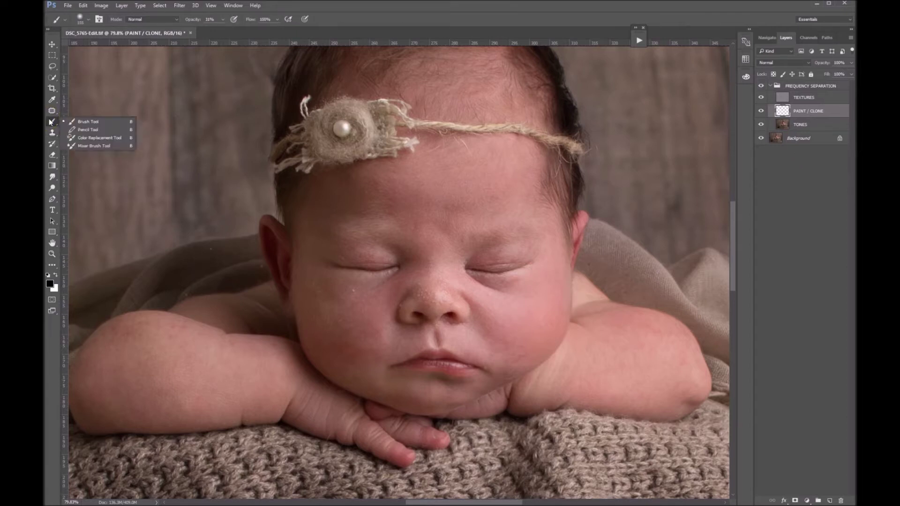
pyautogui.click(91, 121)
pyautogui.click(222, 20)
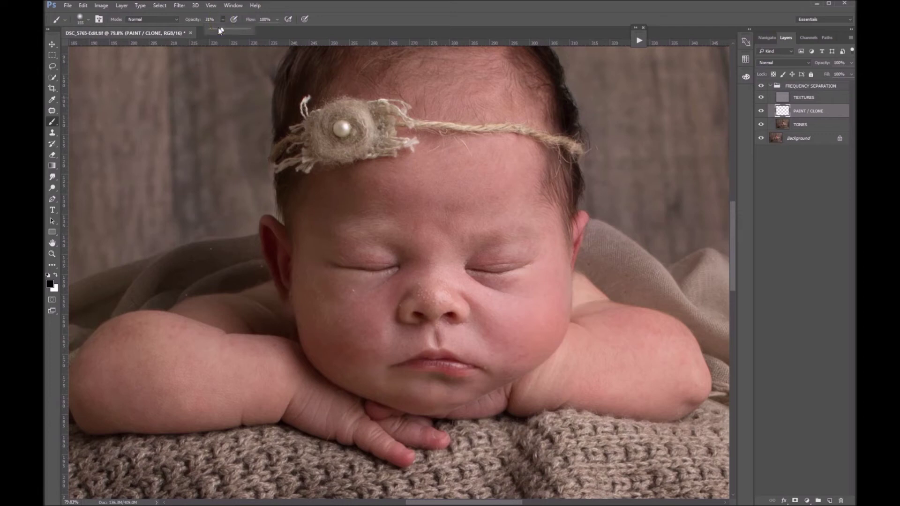
pyautogui.click(275, 20)
pyautogui.click(271, 20)
pyautogui.write('5')
# - Sample nearby skin colour and paint over the closed eyelid beside the brighter cheek with a smaller brush at 5% flow
pyautogui.keyDown('alt'); pyautogui.click(516, 245); pyautogui.keyUp('alt')
pyautogui.rightClick(524, 249)
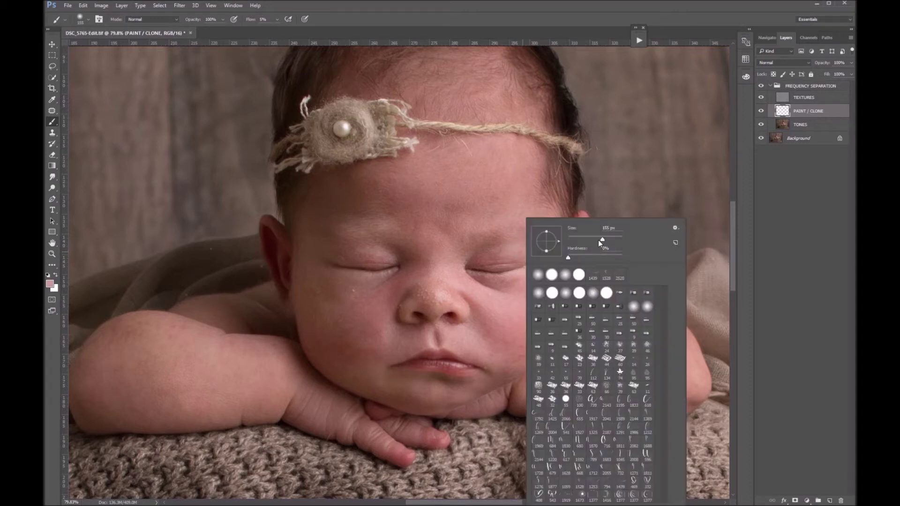
pyautogui.moveTo(590, 242); pyautogui.dragTo(585, 240)
pyautogui.click(513, 256)
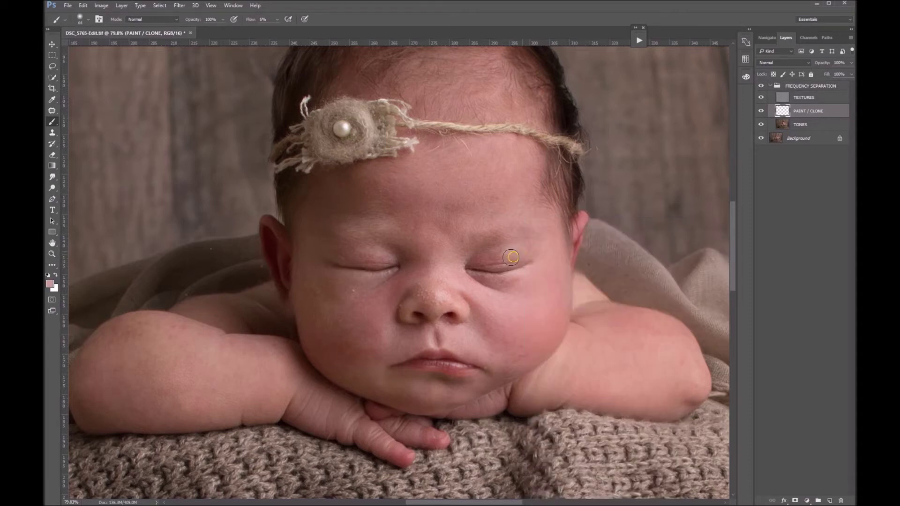
pyautogui.moveTo(494, 264)
pyautogui.mouseDown()
pyautogui.moveTo(480, 266)
pyautogui.moveTo(526, 261)
pyautogui.mouseUp()
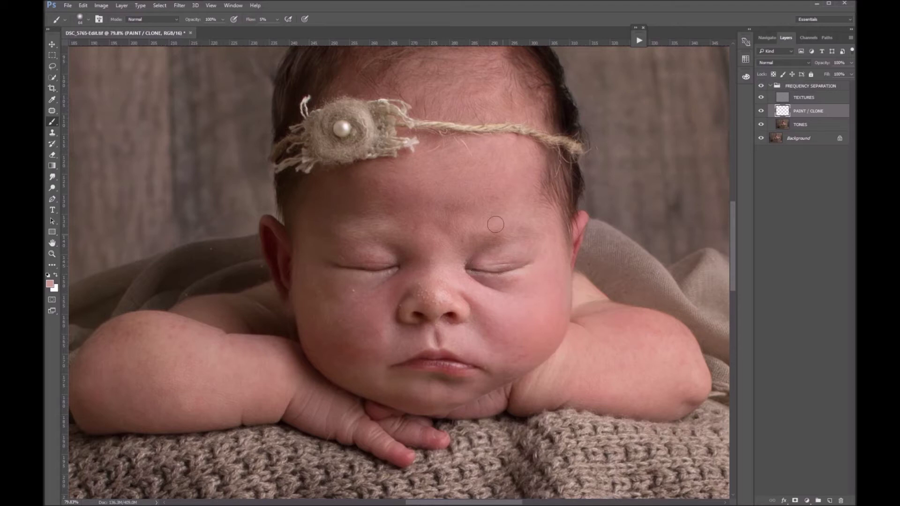
# - Lower the brush flow to 2% and paint softly along the same eyelid to even its colour
pyautogui.click(277, 19)
pyautogui.moveTo(277, 30); pyautogui.dragTo(275, 29)
pyautogui.click(476, 254)
pyautogui.moveTo(466, 263); pyautogui.dragTo(534, 262)
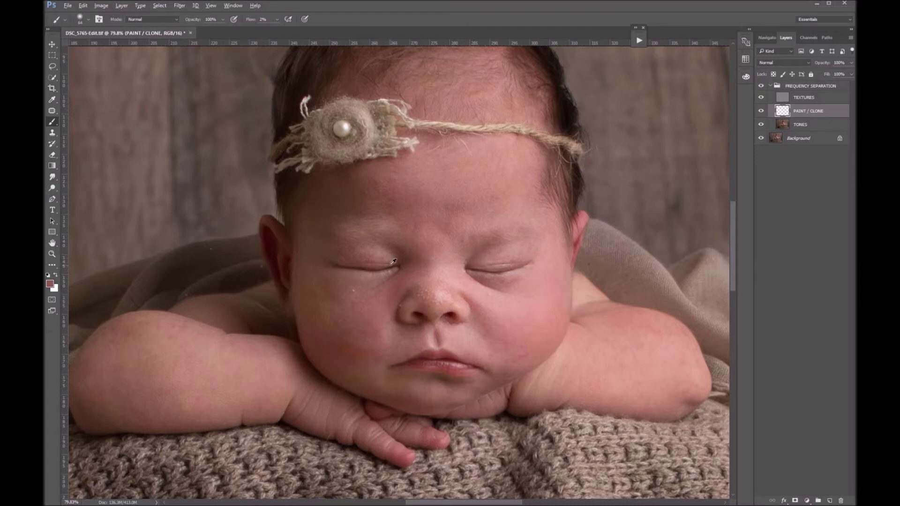
# - Sample the skin of the opposite eyelid, on the shadowed side of the face, and paint over its redness
pyautogui.keyDown('alt'); pyautogui.click(375, 251); pyautogui.keyUp('alt')
pyautogui.moveTo(373, 261)
pyautogui.mouseDown()
pyautogui.moveTo(346, 254)
pyautogui.moveTo(366, 251)
pyautogui.moveTo(343, 244)
pyautogui.moveTo(361, 258)
pyautogui.mouseUp()
pyautogui.keyDown('alt'); pyautogui.click(319, 248); pyautogui.keyUp('alt')
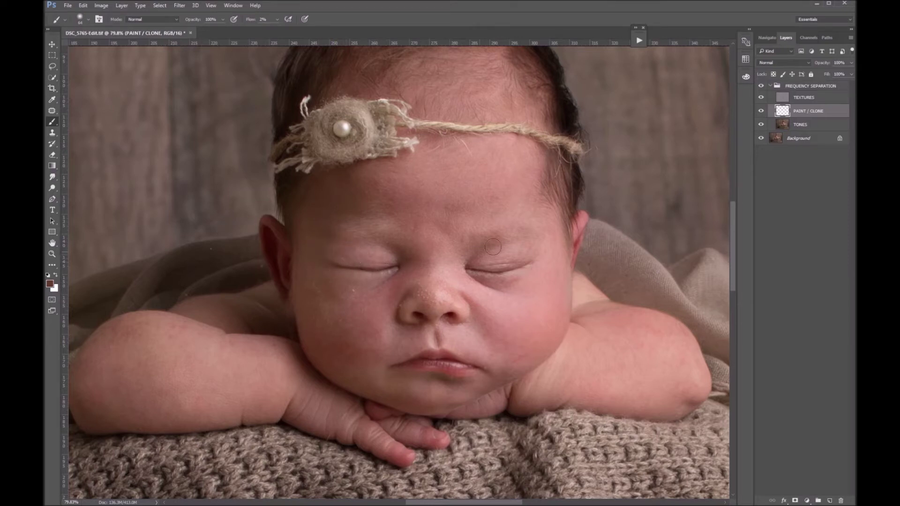
# - Resize the brush and paint sampled skin colour over the bridge of the nose and the forehead
pyautogui.keyDown('alt'); pyautogui.click(445, 266); pyautogui.keyUp('alt')
pyautogui.rightClick(436, 263)
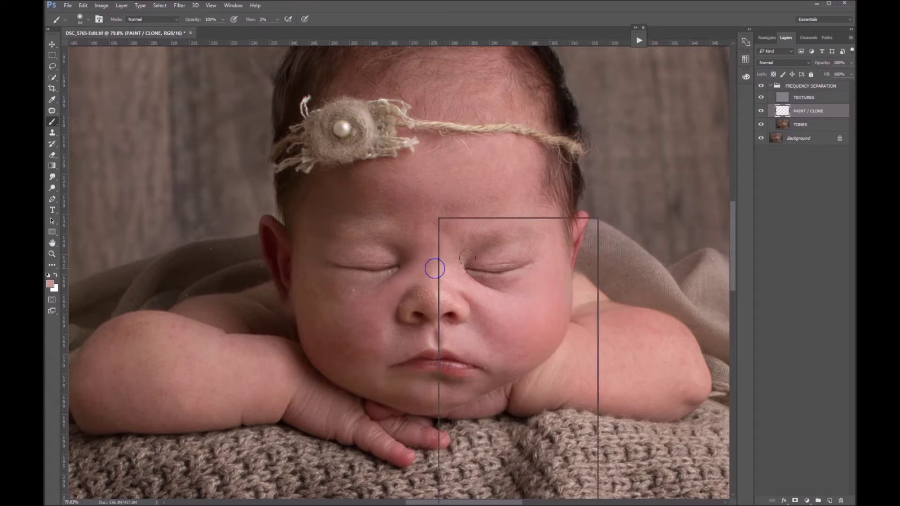
pyautogui.click(458, 172)
pyautogui.keyDown('alt'); pyautogui.click(489, 178); pyautogui.keyUp('alt')
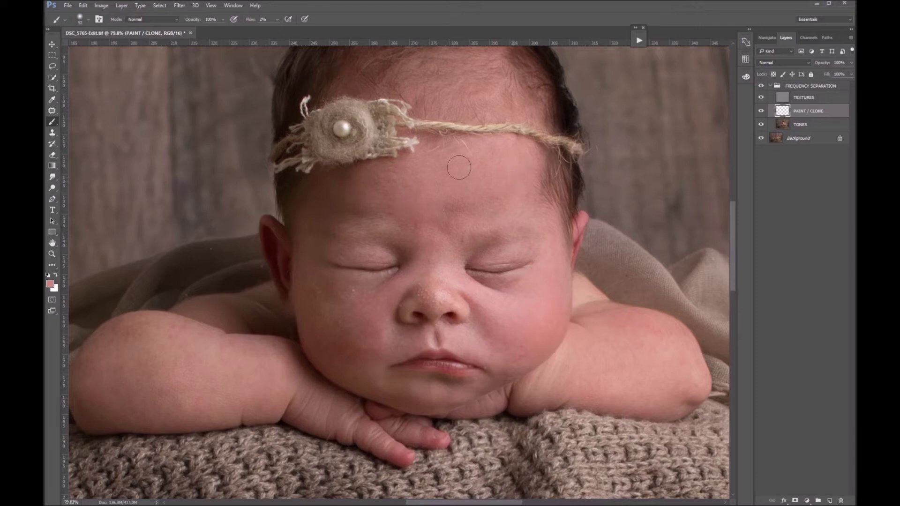
# - Collapse the FREQUENCY SEPARATION group and toggle its visibility to compare the painted skin with the original
pyautogui.click(771, 85)
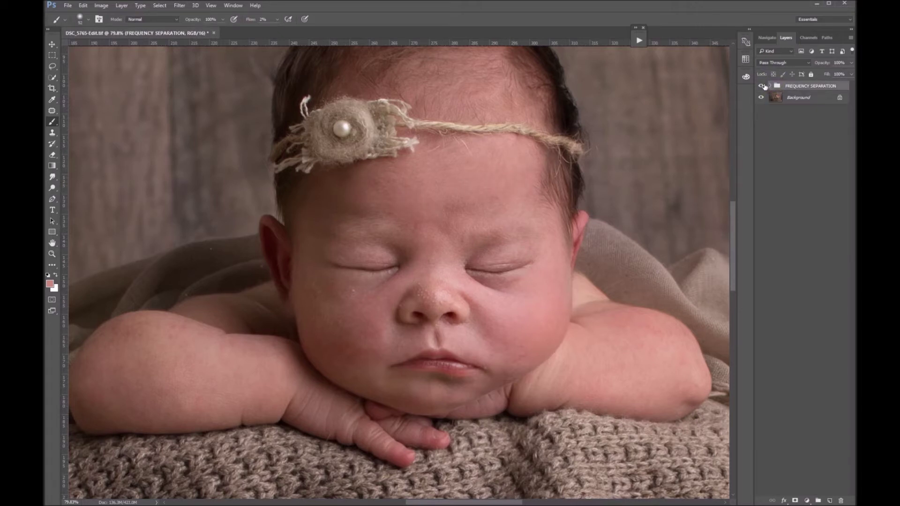
pyautogui.click(761, 85)
pyautogui.click(761, 86)
pyautogui.click(762, 86)
pyautogui.click(761, 86)
pyautogui.click(761, 85)
pyautogui.click(761, 86)
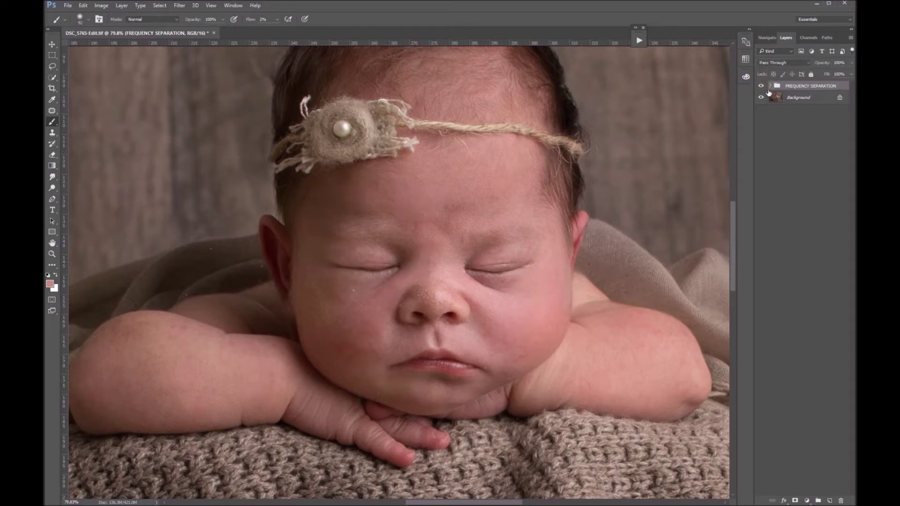
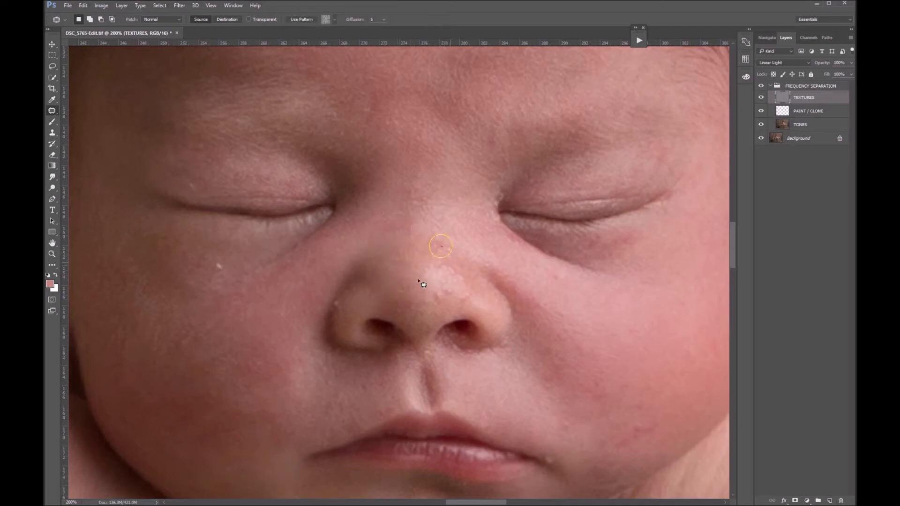
# - Patch the dry flakes on the bridge and tip of the nose on the TEXTURES layer
pyautogui.moveTo(415, 228)
pyautogui.mouseDown()
pyautogui.moveTo(451, 249)
pyautogui.moveTo(413, 227)
pyautogui.moveTo(405, 206)
pyautogui.mouseUp()
pyautogui.moveTo(449, 258)
pyautogui.mouseDown()
pyautogui.moveTo(460, 279)
pyautogui.moveTo(428, 252)
pyautogui.moveTo(426, 278)
pyautogui.moveTo(446, 279)
pyautogui.mouseUp()
pyautogui.moveTo(441, 287); pyautogui.dragTo(413, 266)
pyautogui.moveTo(472, 288)
pyautogui.mouseDown()
pyautogui.moveTo(413, 314)
pyautogui.moveTo(420, 298)
pyautogui.moveTo(404, 281)
pyautogui.mouseUp()
pyautogui.hotkey('ctrl', 'd')
# - Patch the flakes beside the nostril and the white spot on the shadowed cheek with clean skin texture
pyautogui.moveTo(340, 299)
pyautogui.mouseDown()
pyautogui.moveTo(326, 303)
pyautogui.moveTo(338, 299)
pyautogui.mouseUp()
pyautogui.moveTo(339, 309); pyautogui.dragTo(346, 291)
pyautogui.click(359, 298)
pyautogui.moveTo(219, 284)
pyautogui.mouseDown()
pyautogui.moveTo(198, 268)
pyautogui.moveTo(223, 262)
pyautogui.mouseUp()
pyautogui.moveTo(217, 259); pyautogui.dragTo(225, 274)
# - Patch the small texture blemishes on the outer shadowed cheek, the eyelid above it and the brow area
pyautogui.moveTo(132, 245); pyautogui.dragTo(159, 297)
pyautogui.moveTo(187, 172); pyautogui.dragTo(162, 181)
pyautogui.moveTo(373, 96)
pyautogui.mouseDown()
pyautogui.moveTo(364, 114)
pyautogui.moveTo(371, 96)
pyautogui.mouseUp()
pyautogui.moveTo(378, 108); pyautogui.dragTo(368, 89)
# - Patch the spots beside the corner of the mouth and on the brighter lower cheek
pyautogui.click(526, 430)
pyautogui.click(572, 419)
pyautogui.scroll(-2, 634, 414)
pyautogui.moveTo(643, 376)
pyautogui.mouseDown()
pyautogui.moveTo(667, 399)
pyautogui.moveTo(615, 420)
pyautogui.moveTo(633, 389)
pyautogui.mouseUp()
pyautogui.moveTo(647, 403); pyautogui.dragTo(653, 351)
pyautogui.click(530, 440)
pyautogui.scroll(-1, 524, 428)
# - Patch the flaky skin between the nostrils and the upper lip on the TEXTURES layer
pyautogui.press('z')
pyautogui.keyDown('alt'); pyautogui.click(487, 434); pyautogui.keyUp('alt')
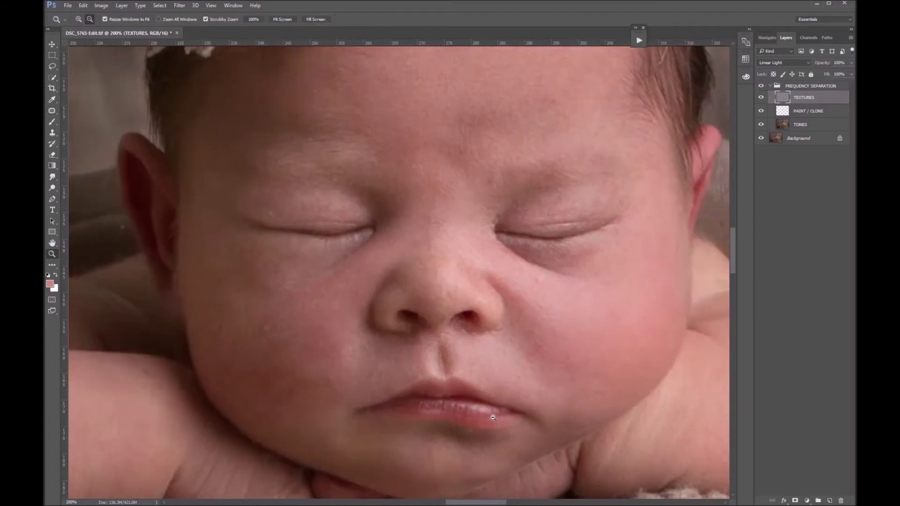
pyautogui.click(462, 375)
pyautogui.click(468, 368)
pyautogui.click(469, 367)
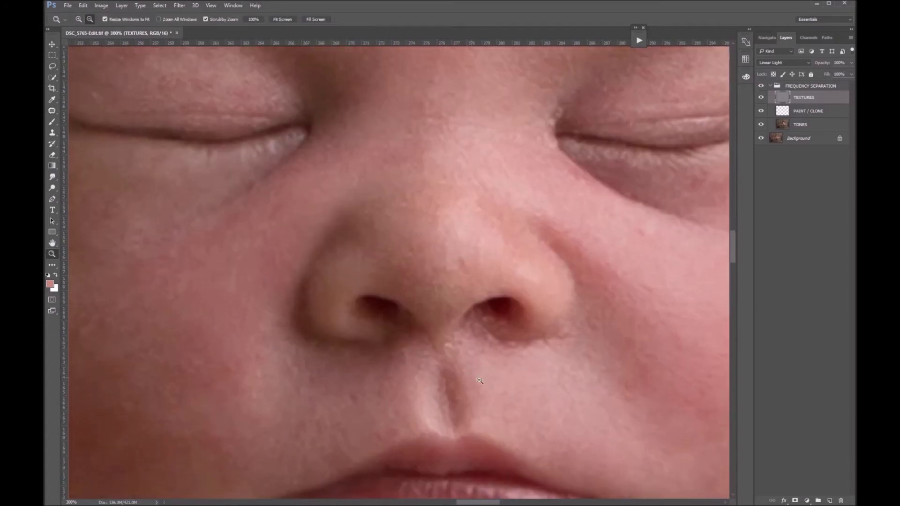
pyautogui.press('j')
pyautogui.moveTo(457, 349)
pyautogui.mouseDown()
pyautogui.moveTo(447, 340)
pyautogui.moveTo(483, 354)
pyautogui.mouseUp()
pyautogui.click(494, 333)
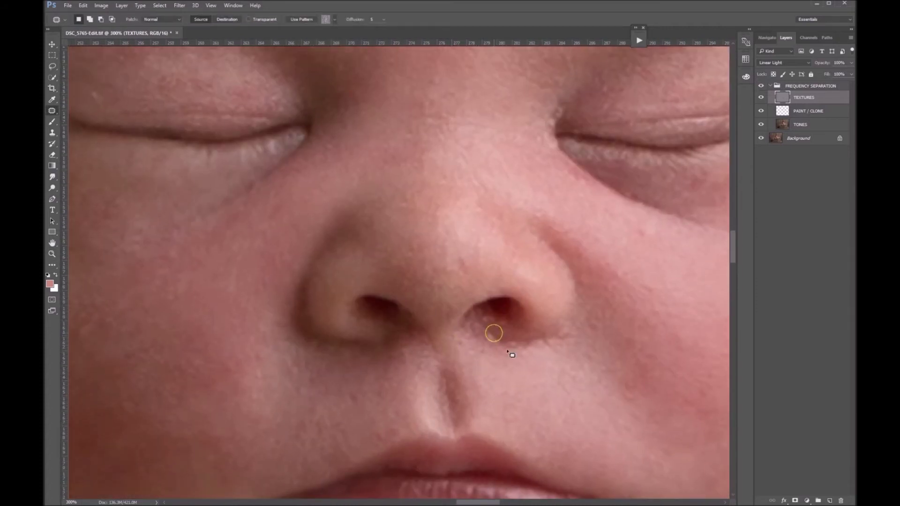
pyautogui.press('z')
pyautogui.keyDown('alt'); pyautogui.click(512, 360); pyautogui.keyUp('alt')
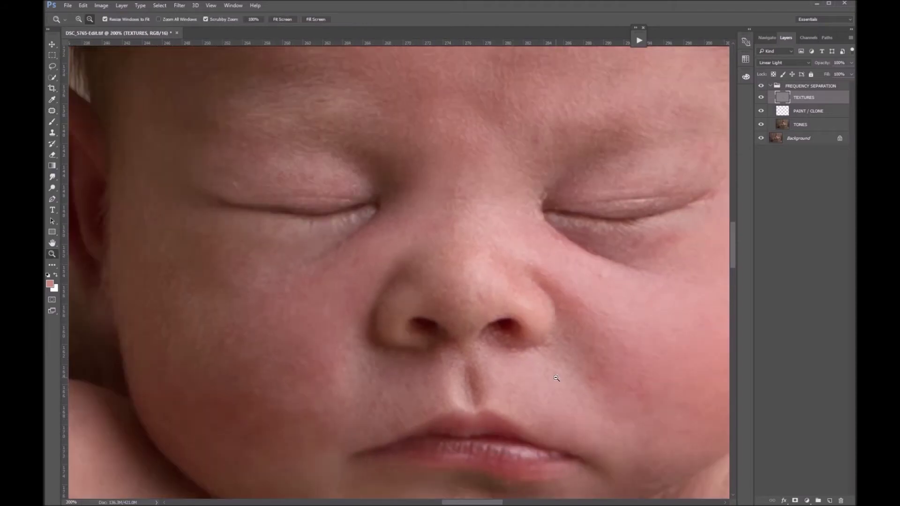
# - Set up the Clone Stamp tool with a small brush at 80% hardness, keeping 5% flow
pyautogui.press('s')
pyautogui.rightClick(539, 374)
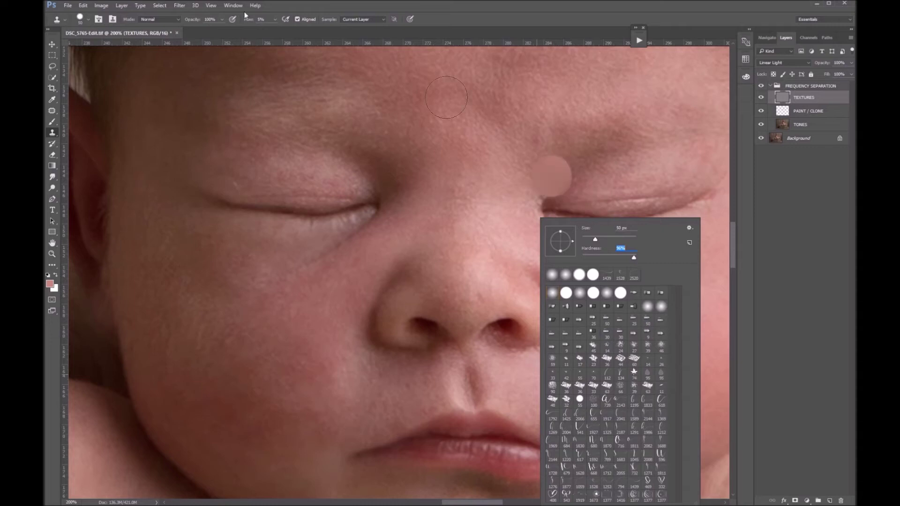
pyautogui.click(275, 19)
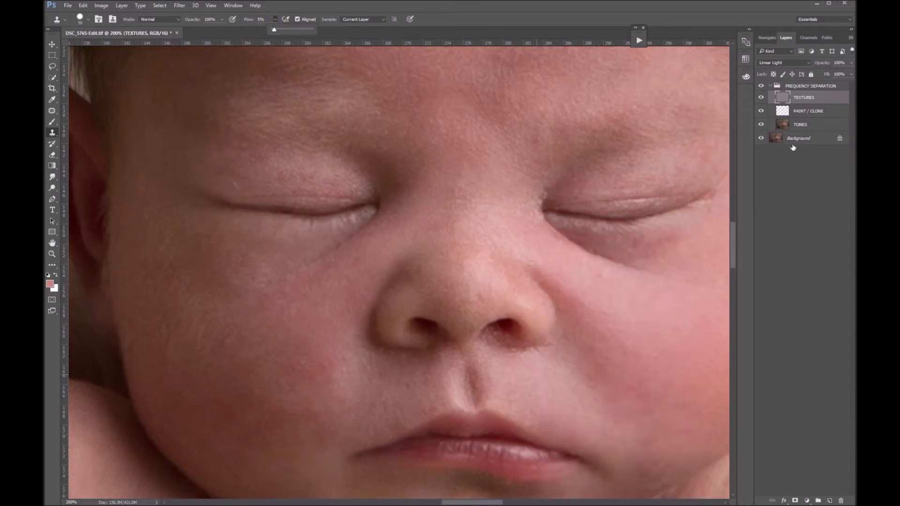
pyautogui.rightClick(487, 393)
pyautogui.moveTo(599, 240); pyautogui.dragTo(591, 240)
pyautogui.press('Tab')
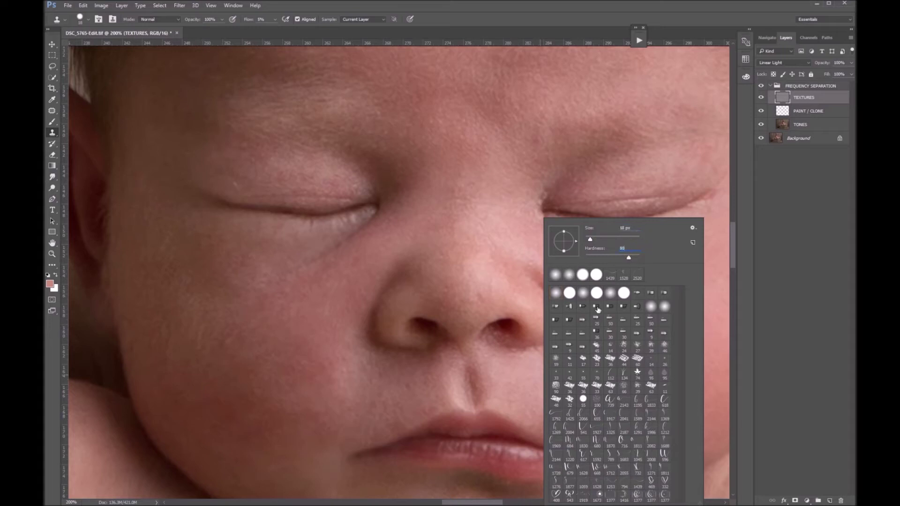
pyautogui.write('80')
pyautogui.press('Return')
# - Clone clean texture over the inner corner, eyelid and lower crease of the eye on the brighter side
pyautogui.scroll(1, 588, 281)
pyautogui.moveTo(549, 204); pyautogui.dragTo(546, 202)
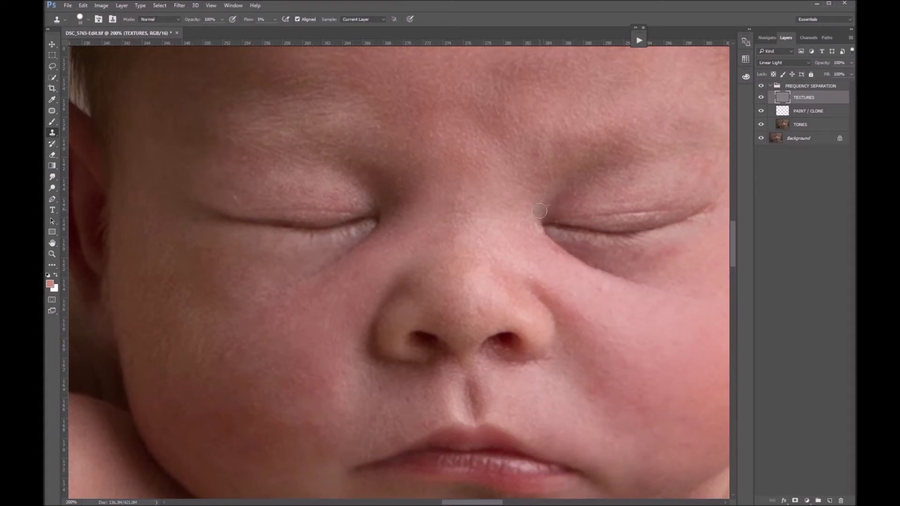
pyautogui.keyDown('alt'); pyautogui.click(582, 192); pyautogui.keyUp('alt')
pyautogui.moveTo(578, 191); pyautogui.dragTo(567, 193)
pyautogui.keyDown('alt'); pyautogui.click(630, 299); pyautogui.keyUp('alt')
pyautogui.moveTo(608, 283)
pyautogui.mouseDown()
pyautogui.moveTo(587, 291)
pyautogui.moveTo(603, 291)
pyautogui.mouseUp()
# - Clone clean skin texture over the flakes on the opposite eyelid and the forehead above it
pyautogui.keyDown('alt'); pyautogui.click(253, 190); pyautogui.keyUp('alt')
pyautogui.moveTo(243, 200)
pyautogui.mouseDown()
pyautogui.moveTo(223, 196)
pyautogui.moveTo(254, 180)
pyautogui.mouseUp()
pyautogui.keyDown('alt'); pyautogui.click(272, 182); pyautogui.keyUp('alt')
pyautogui.scroll(2, 396, 176)
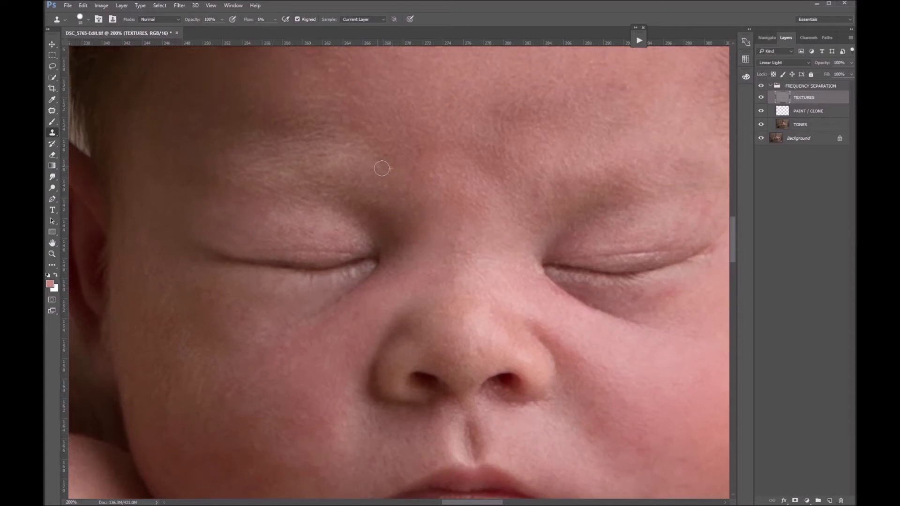
pyautogui.scroll(2, 403, 174)
pyautogui.keyDown('alt'); pyautogui.click(285, 113); pyautogui.keyUp('alt')
pyautogui.moveTo(294, 108); pyautogui.dragTo(300, 108)
pyautogui.keyDown('alt'); pyautogui.click(379, 120); pyautogui.keyUp('alt')
pyautogui.moveTo(355, 104); pyautogui.dragTo(346, 103)
# - Patch the red blotch on the shadowed cheek with more even skin on the TONES layer
pyautogui.press('z')
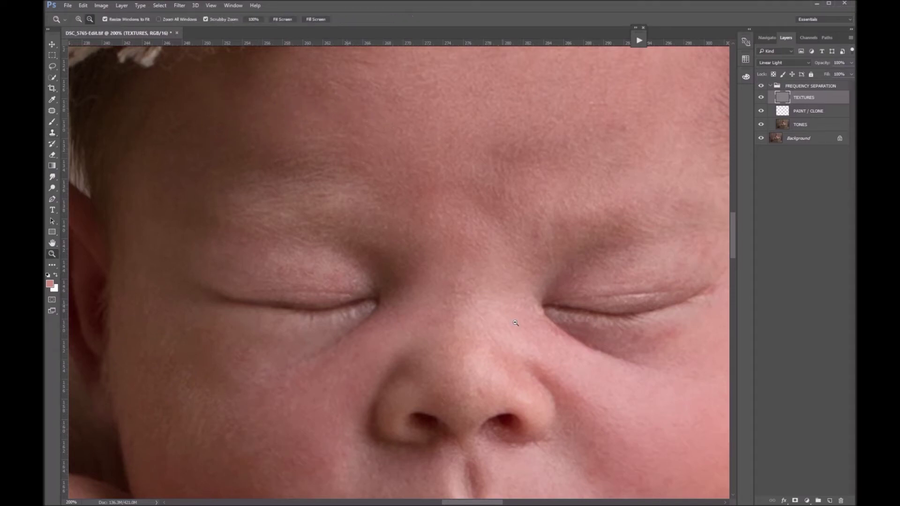
pyautogui.keyDown('alt'); pyautogui.click(516, 313); pyautogui.keyUp('alt')
pyautogui.keyDown('alt'); pyautogui.click(518, 313); pyautogui.keyUp('alt')
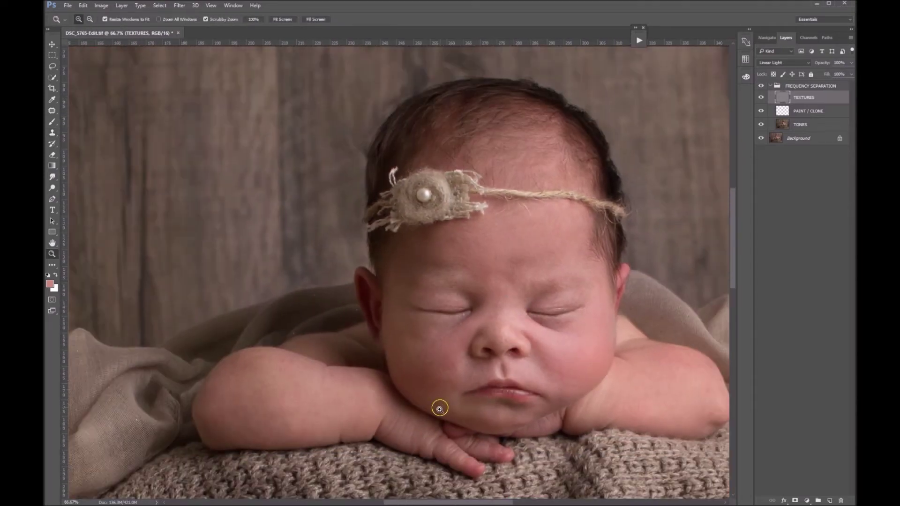
pyautogui.click(436, 406)
pyautogui.click(799, 124)
pyautogui.press('j')
pyautogui.moveTo(448, 352)
pyautogui.mouseDown()
pyautogui.moveTo(419, 364)
pyautogui.moveTo(444, 354)
pyautogui.moveTo(423, 331)
pyautogui.moveTo(457, 331)
pyautogui.mouseUp()
pyautogui.moveTo(455, 335)
pyautogui.mouseDown()
pyautogui.moveTo(406, 332)
pyautogui.moveTo(463, 328)
pyautogui.moveTo(442, 348)
pyautogui.mouseUp()
pyautogui.moveTo(446, 361)
pyautogui.mouseDown()
pyautogui.moveTo(444, 324)
pyautogui.moveTo(408, 371)
pyautogui.moveTo(440, 350)
pyautogui.mouseUp()
pyautogui.moveTo(436, 364); pyautogui.dragTo(455, 331)
pyautogui.hotkey('ctrl', 'd')
# - Collapse the FREQUENCY SEPARATION group and repeatedly toggle its visibility to compare the full face retouch before and after
pyautogui.click(785, 112)
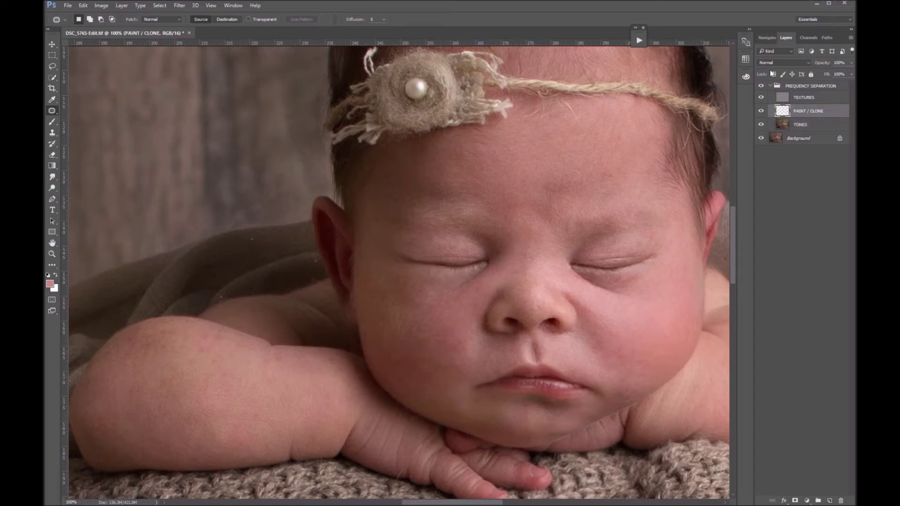
pyautogui.click(770, 86)
pyautogui.keyDown('alt'); pyautogui.click(558, 311); pyautogui.keyUp('alt')
pyautogui.moveTo(551, 301); pyautogui.dragTo(474, 309)
pyautogui.press('z')
pyautogui.click(478, 309)
pyautogui.click(761, 86)
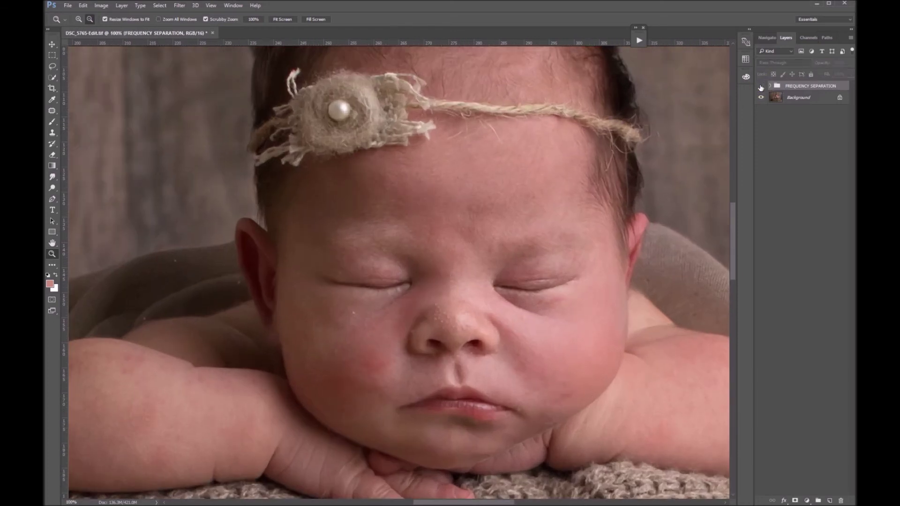
pyautogui.click(761, 86)
pyautogui.click(761, 86)
pyautogui.click(761, 86)
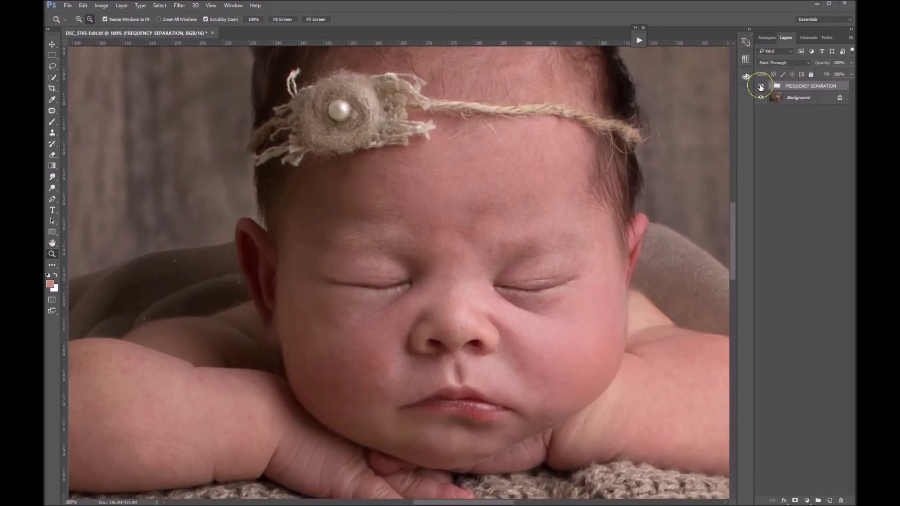
pyautogui.click(761, 86)
pyautogui.click(761, 87)
pyautogui.click(761, 86)
pyautogui.click(761, 86)
pyautogui.click(761, 86)
pyautogui.click(761, 86)
# - Delete the FREQUENCY SEPARATION group and build a new layer set by playing the Frequency Separation action
pyautogui.moveTo(795, 87); pyautogui.dragTo(840, 500)
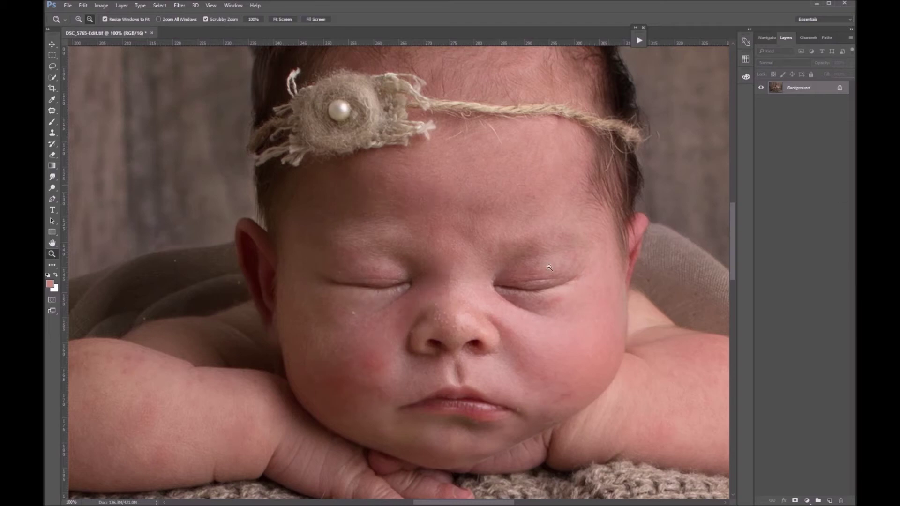
pyautogui.keyDown('alt'); pyautogui.click(511, 328); pyautogui.keyUp('alt')
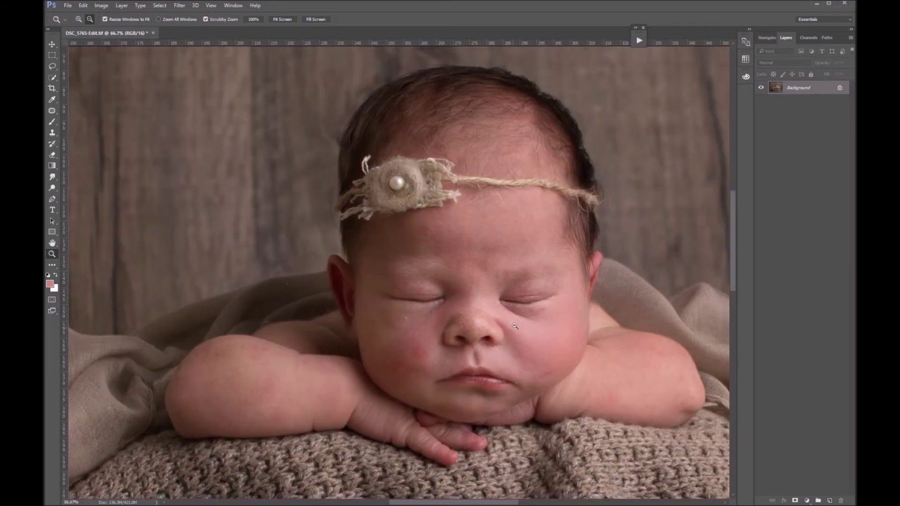
pyautogui.click(640, 42)
pyautogui.moveTo(553, 41); pyautogui.dragTo(673, 49)
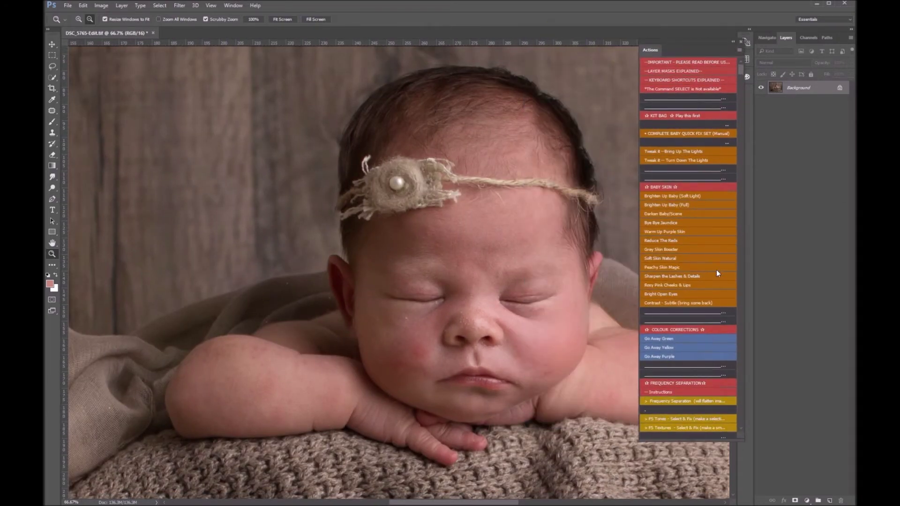
pyautogui.scroll(-3, 716, 271)
pyautogui.click(707, 361)
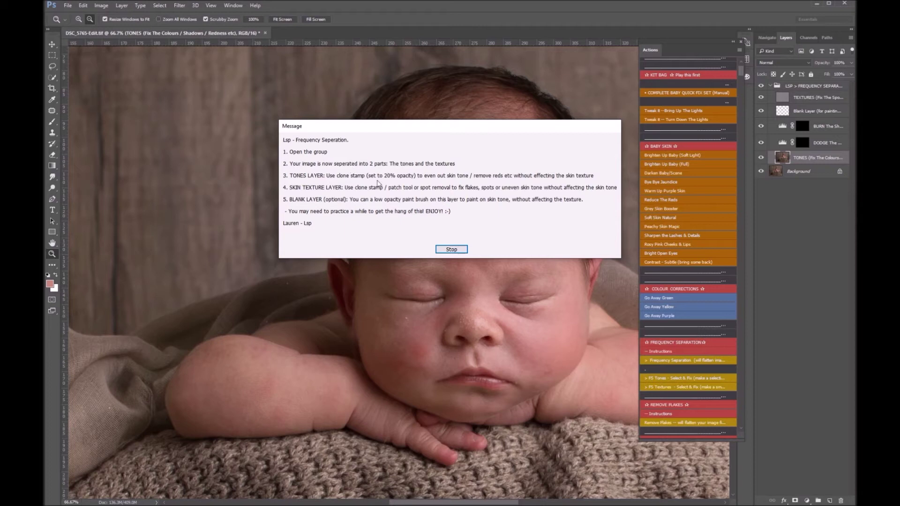
pyautogui.click(454, 252)
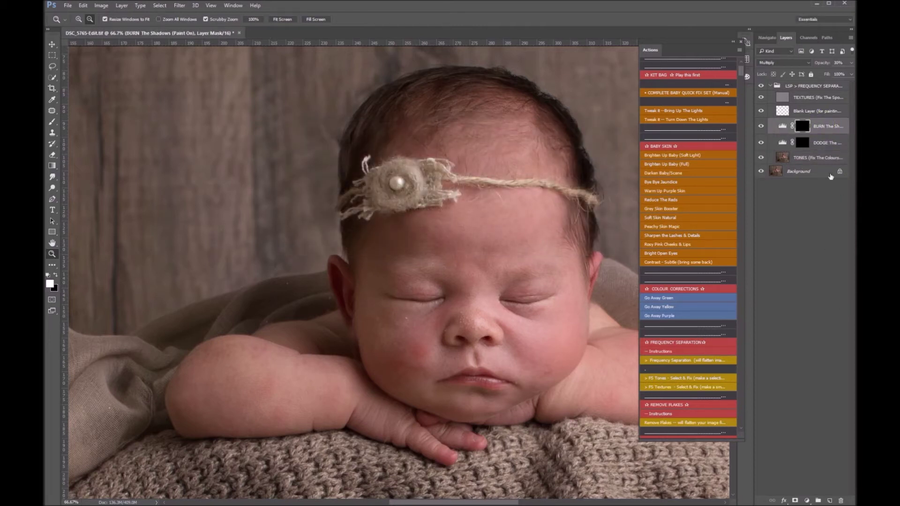
pyautogui.click(733, 43)
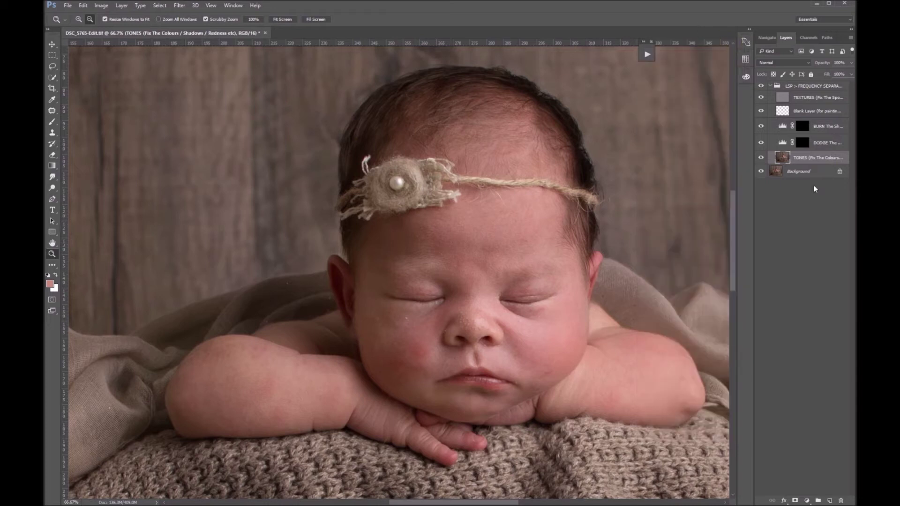
# - Review the DODGE and BURN layers of the new group in turn, then select its TONES layer
pyautogui.click(823, 145)
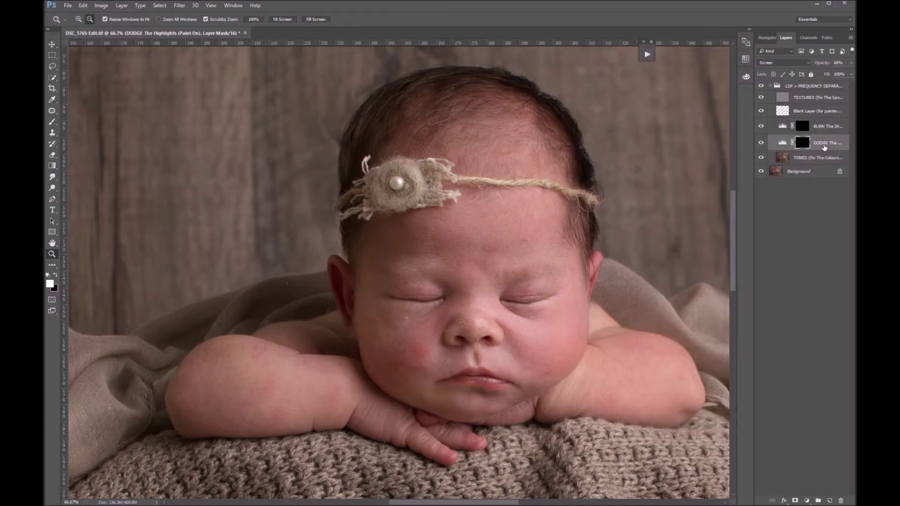
pyautogui.click(802, 128)
pyautogui.click(810, 143)
pyautogui.click(802, 126)
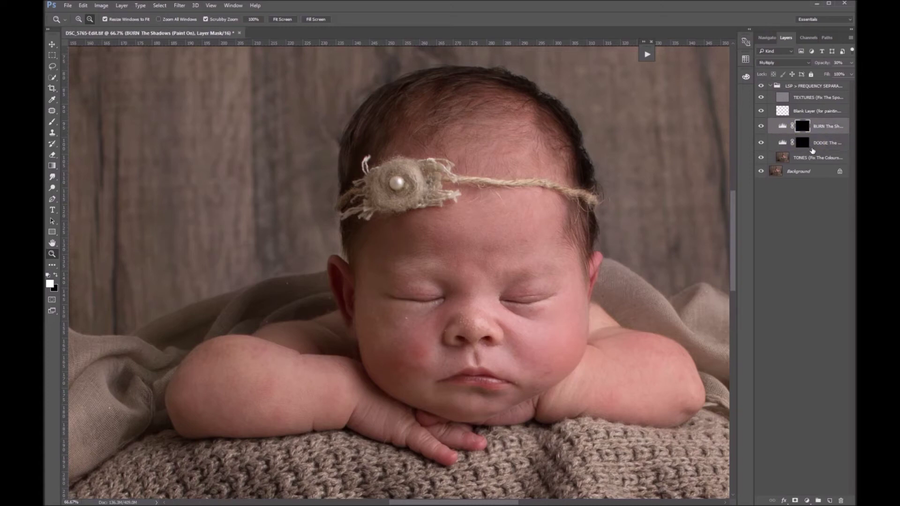
pyautogui.click(807, 157)
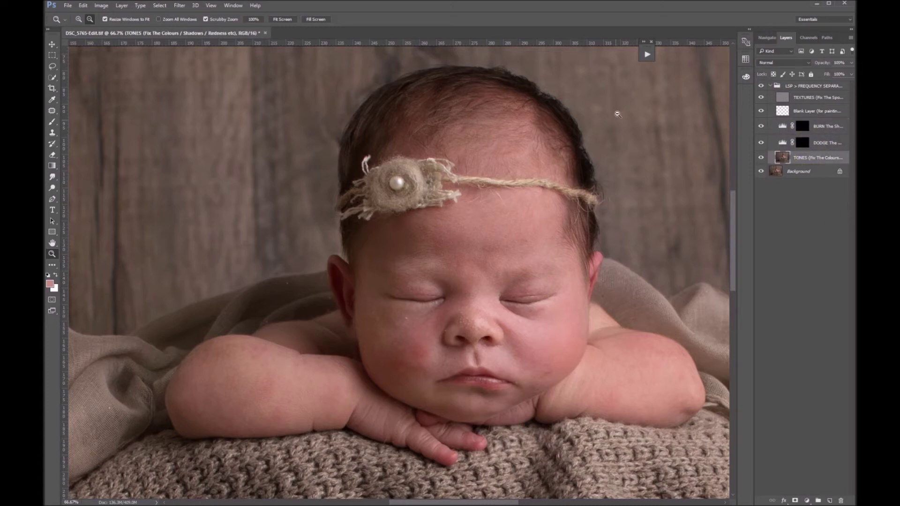
# - Bring up the list of actions and reposition it beside the baby's face
pyautogui.click(647, 55)
pyautogui.moveTo(595, 45); pyautogui.dragTo(637, 45)
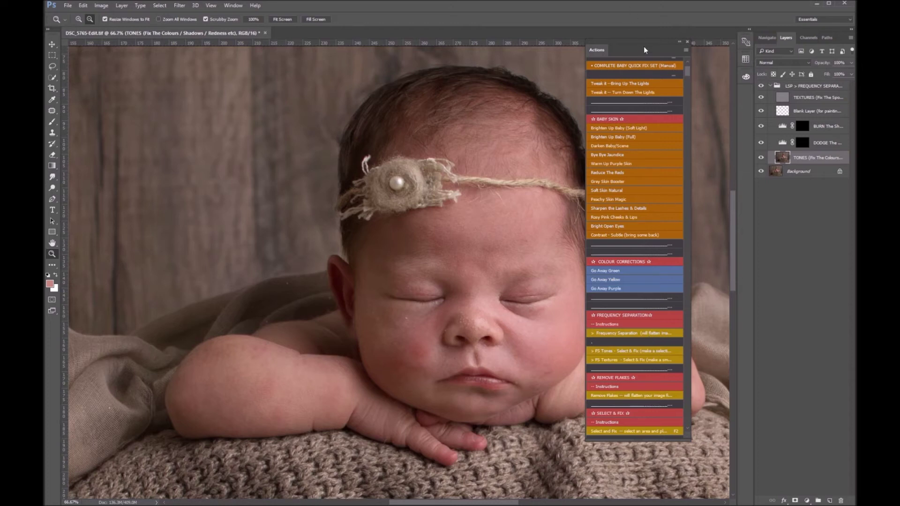
pyautogui.moveTo(644, 48); pyautogui.dragTo(660, 37)
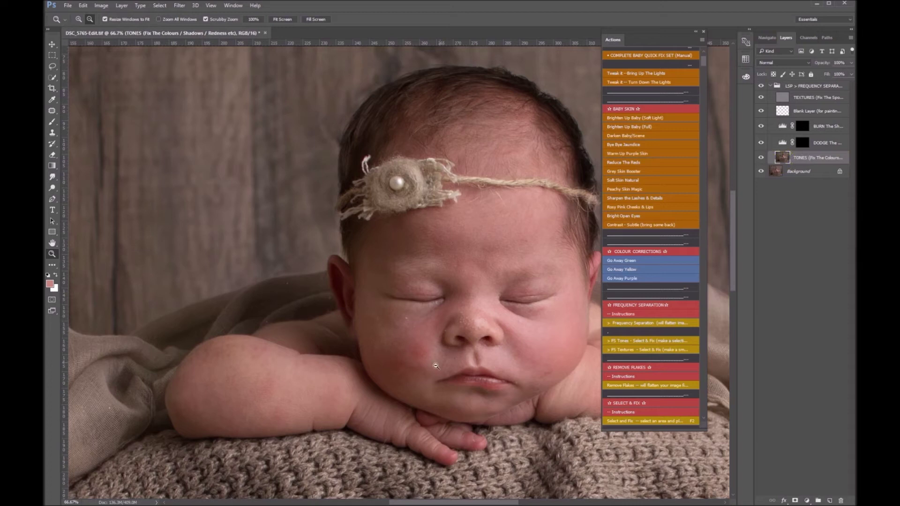
# - On the TONES layer, outline the red blotch on the baby's right cheek with the Patch tool and run the FS Tones action on it
pyautogui.click(425, 378)
pyautogui.press('j')
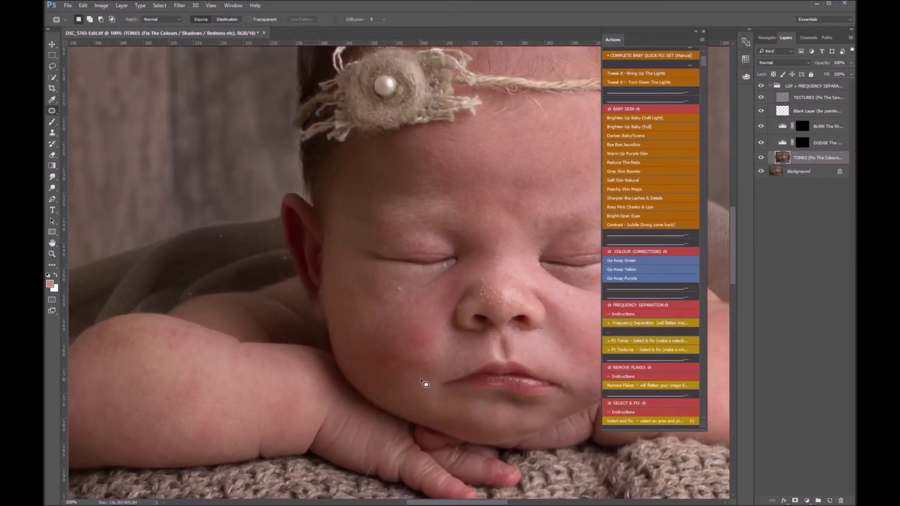
pyautogui.moveTo(429, 318); pyautogui.dragTo(433, 339)
pyautogui.moveTo(435, 374)
pyautogui.mouseDown()
pyautogui.moveTo(379, 367)
pyautogui.moveTo(369, 340)
pyautogui.moveTo(383, 326)
pyautogui.moveTo(423, 315)
pyautogui.moveTo(413, 389)
pyautogui.moveTo(377, 380)
pyautogui.moveTo(366, 342)
pyautogui.moveTo(396, 317)
pyautogui.moveTo(436, 328)
pyautogui.mouseUp()
pyautogui.click(626, 341)
pyautogui.moveTo(434, 319)
pyautogui.mouseDown()
pyautogui.moveTo(438, 344)
pyautogui.moveTo(434, 321)
pyautogui.mouseUp()
pyautogui.click(655, 341)
# - Even out the remaining redness across the right cheek and beside the nose, outlining each patch and running the FS Tones action
pyautogui.moveTo(443, 318)
pyautogui.mouseDown()
pyautogui.moveTo(437, 348)
pyautogui.moveTo(425, 311)
pyautogui.mouseUp()
pyautogui.moveTo(433, 365); pyautogui.dragTo(426, 373)
pyautogui.moveTo(442, 320)
pyautogui.mouseDown()
pyautogui.moveTo(409, 356)
pyautogui.moveTo(431, 327)
pyautogui.mouseUp()
pyautogui.moveTo(425, 339); pyautogui.dragTo(396, 354)
pyautogui.moveTo(447, 306); pyautogui.dragTo(433, 320)
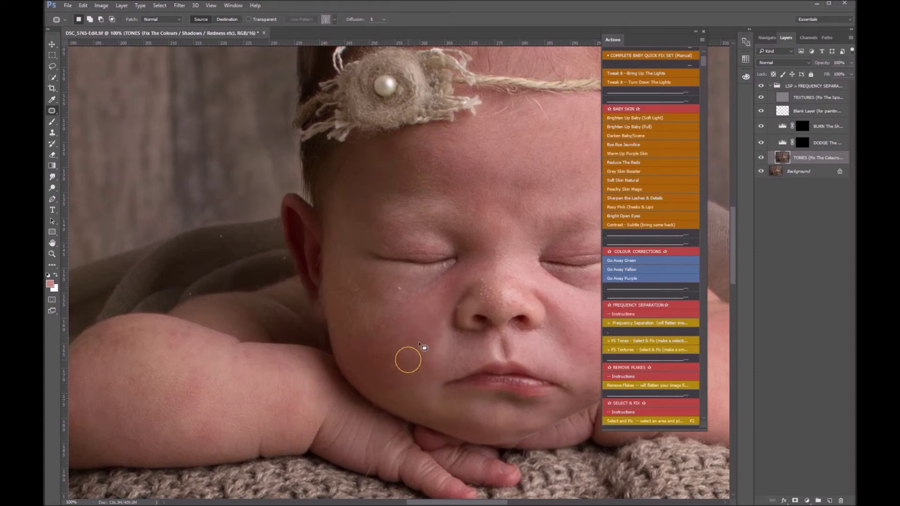
pyautogui.scroll(3, 424, 347)
pyautogui.moveTo(465, 317)
pyautogui.mouseDown()
pyautogui.moveTo(443, 346)
pyautogui.moveTo(431, 332)
pyautogui.moveTo(450, 315)
pyautogui.moveTo(481, 307)
pyautogui.moveTo(469, 331)
pyautogui.mouseUp()
pyautogui.click(642, 342)
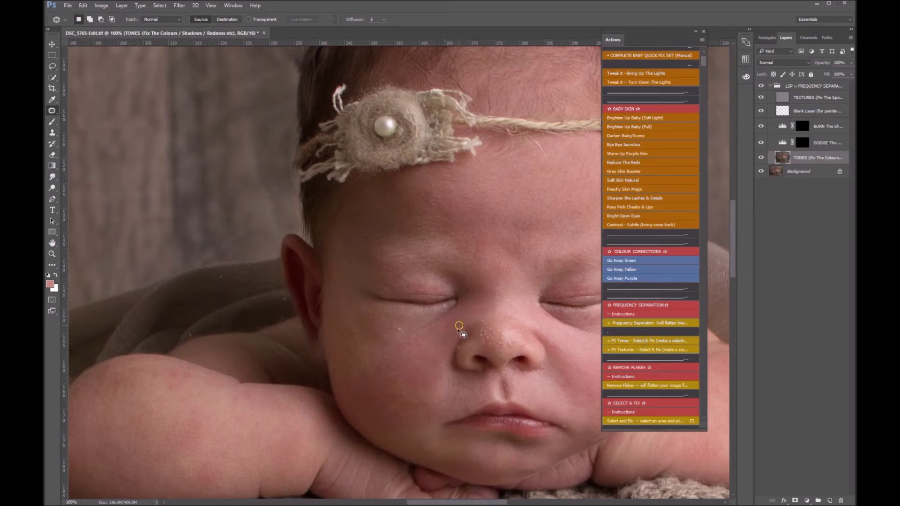
# - Outline the blotchy areas along the baby's right forearm and even their colour with the FS Tones action
pyautogui.moveTo(189, 378)
pyautogui.mouseDown()
pyautogui.moveTo(153, 375)
pyautogui.moveTo(158, 367)
pyautogui.moveTo(179, 439)
pyautogui.moveTo(173, 423)
pyautogui.mouseUp()
pyautogui.moveTo(215, 453); pyautogui.dragTo(191, 473)
pyautogui.moveTo(284, 450); pyautogui.dragTo(202, 457)
pyautogui.click(636, 342)
pyautogui.scroll(-1, 262, 451)
pyautogui.click(227, 425)
# - Blend the uneven skin tones on the baby's right upper arm with the FS Tones action, then clear the selection
pyautogui.moveTo(195, 357)
pyautogui.mouseDown()
pyautogui.moveTo(140, 362)
pyautogui.moveTo(192, 350)
pyautogui.mouseUp()
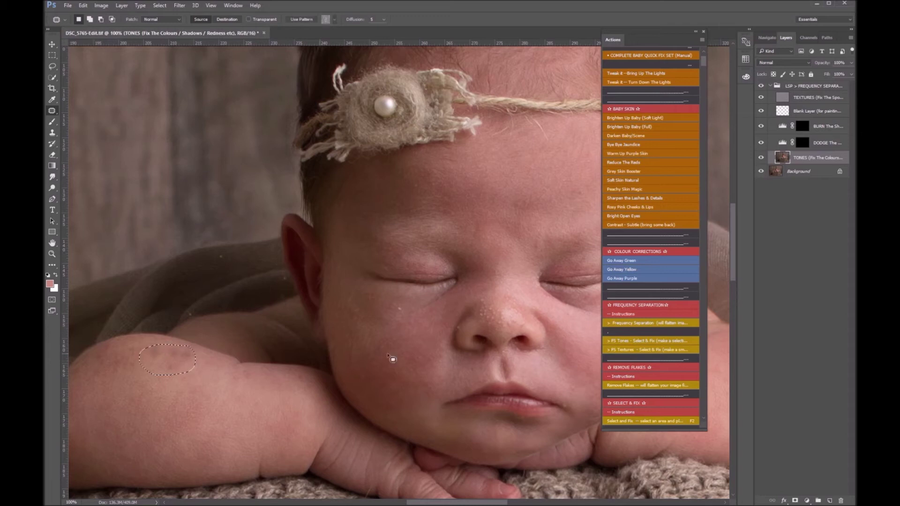
pyautogui.click(634, 343)
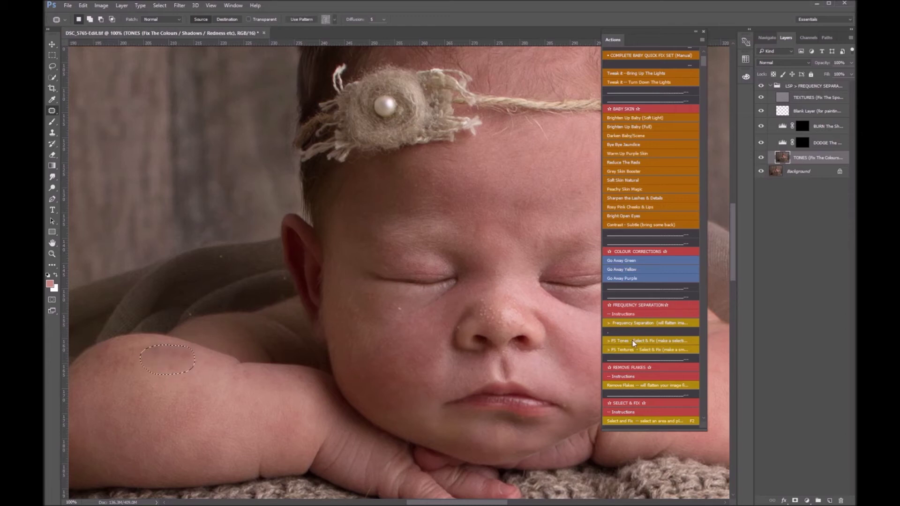
pyautogui.moveTo(155, 366); pyautogui.dragTo(210, 406)
pyautogui.moveTo(153, 337)
pyautogui.mouseDown()
pyautogui.moveTo(127, 351)
pyautogui.moveTo(157, 386)
pyautogui.mouseUp()
pyautogui.click(174, 338)
pyautogui.hotkey('ctrl', 'd')
# - On the TEXTURES layer, outline a rough patch on the right upper arm and smooth it with the FS Textures action
pyautogui.click(786, 97)
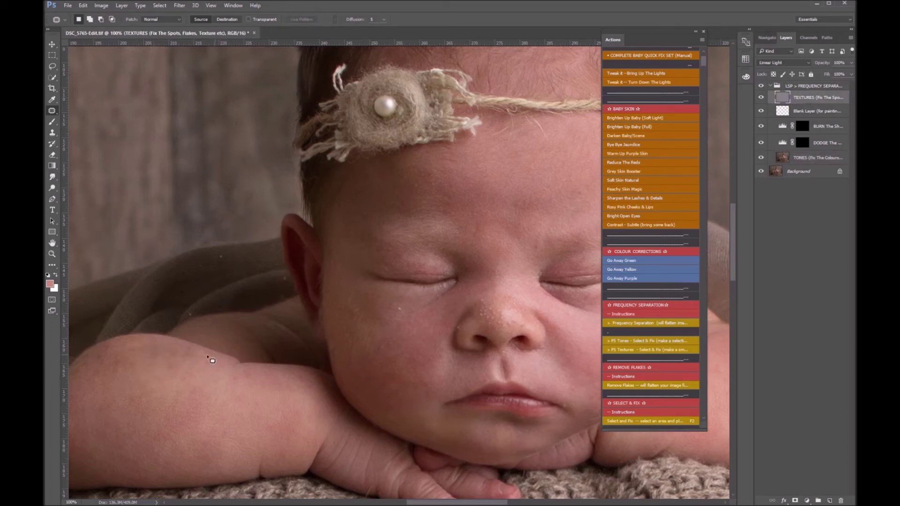
pyautogui.moveTo(186, 347)
pyautogui.mouseDown()
pyautogui.moveTo(175, 372)
pyautogui.moveTo(187, 348)
pyautogui.moveTo(141, 347)
pyautogui.moveTo(187, 346)
pyautogui.moveTo(173, 351)
pyautogui.mouseUp()
pyautogui.click(640, 351)
pyautogui.click(633, 349)
# - Select spots on the right arm, under the right eye and on the nose together, and fix them on the TONES layer with FS Tones
pyautogui.moveTo(247, 374)
pyautogui.mouseDown()
pyautogui.moveTo(258, 388)
pyautogui.moveTo(237, 377)
pyautogui.moveTo(245, 371)
pyautogui.mouseUp()
pyautogui.moveTo(404, 311); pyautogui.dragTo(405, 310)
pyautogui.moveTo(503, 320)
pyautogui.mouseDown()
pyautogui.moveTo(483, 324)
pyautogui.moveTo(484, 301)
pyautogui.moveTo(511, 327)
pyautogui.moveTo(503, 325)
pyautogui.mouseUp()
pyautogui.moveTo(503, 310); pyautogui.dragTo(504, 315)
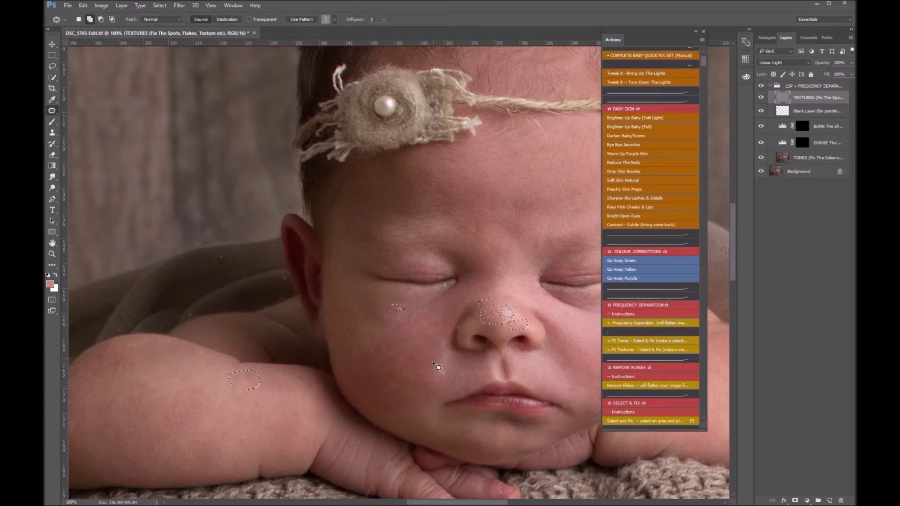
pyautogui.moveTo(137, 358); pyautogui.dragTo(113, 378)
pyautogui.click(781, 160)
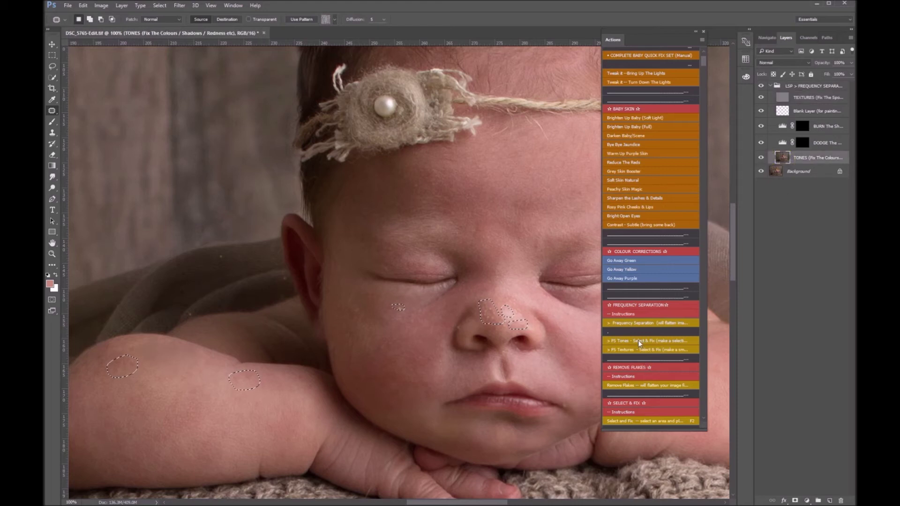
# - Remove the flakes on the nose and under the right eye on the TEXTURES layer, then clear the selection
pyautogui.click(785, 100)
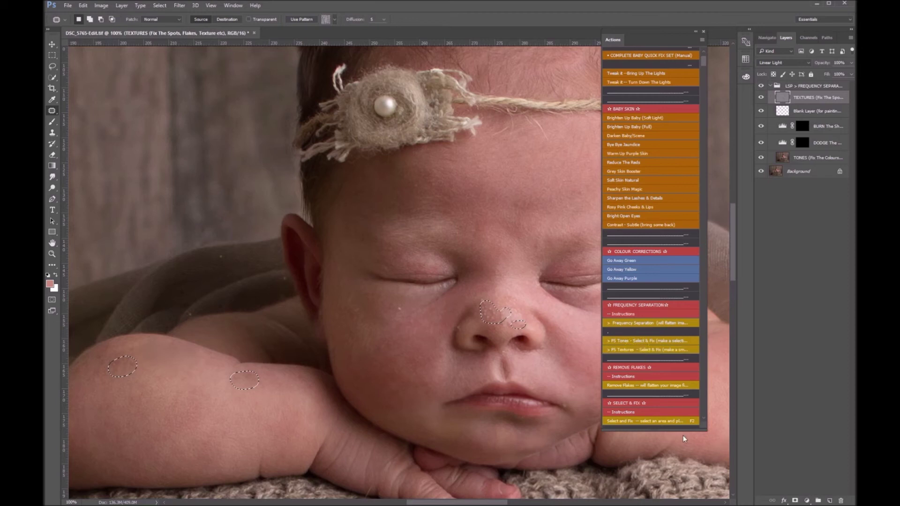
pyautogui.click(423, 332)
pyautogui.moveTo(477, 300)
pyautogui.mouseDown()
pyautogui.moveTo(502, 317)
pyautogui.moveTo(491, 298)
pyautogui.mouseUp()
pyautogui.hotkey('ctrl', 'd')
pyautogui.moveTo(402, 307); pyautogui.dragTo(375, 318)
pyautogui.hotkey('ctrl', 'd')
# - Outline another uneven area of the right forearm on the TONES layer, even its colour and deselect it
pyautogui.click(795, 159)
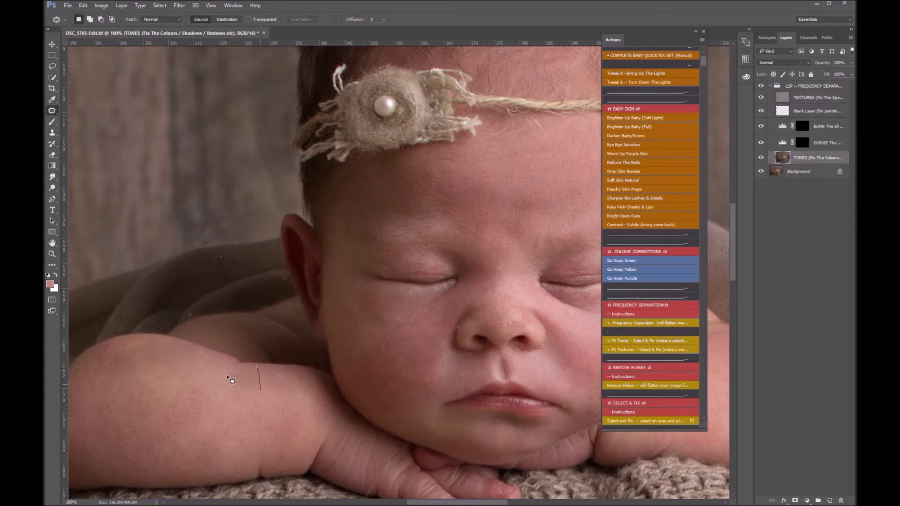
pyautogui.moveTo(265, 372); pyautogui.dragTo(266, 413)
pyautogui.hotkey('ctrl', 'd')
# - Outline the red mark low on the baby's left cheek with the Patch tool and even it with the FS Tones action
pyautogui.press('space')
pyautogui.moveTo(556, 327); pyautogui.dragTo(397, 338)
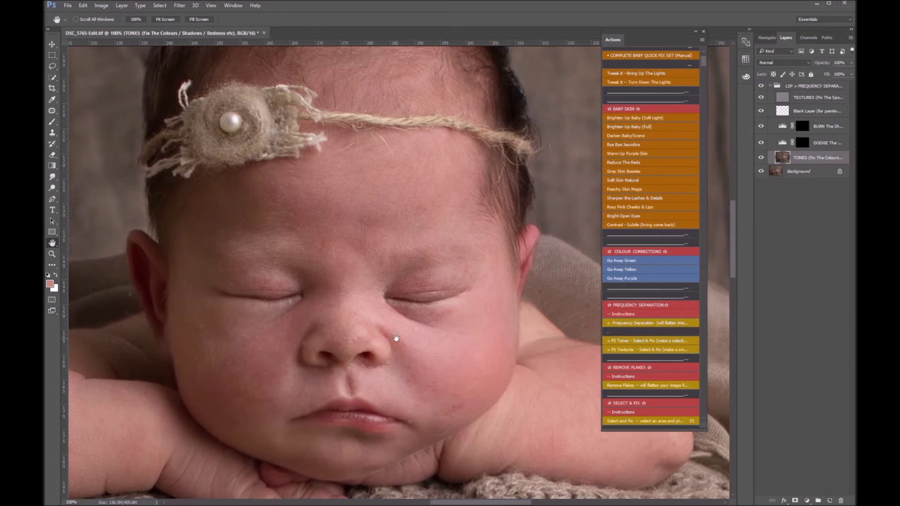
pyautogui.press('j')
pyautogui.moveTo(464, 394)
pyautogui.mouseDown()
pyautogui.moveTo(466, 410)
pyautogui.moveTo(445, 414)
pyautogui.mouseUp()
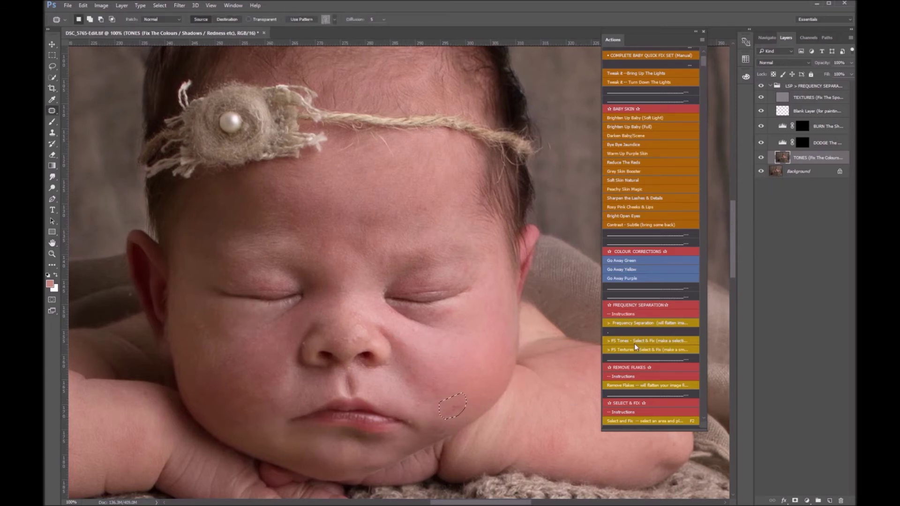
pyautogui.click(437, 370)
# - Smooth the skin texture of the left cheek on the TEXTURES layer by outlining areas and running the FS Textures action
pyautogui.click(795, 99)
pyautogui.click(626, 351)
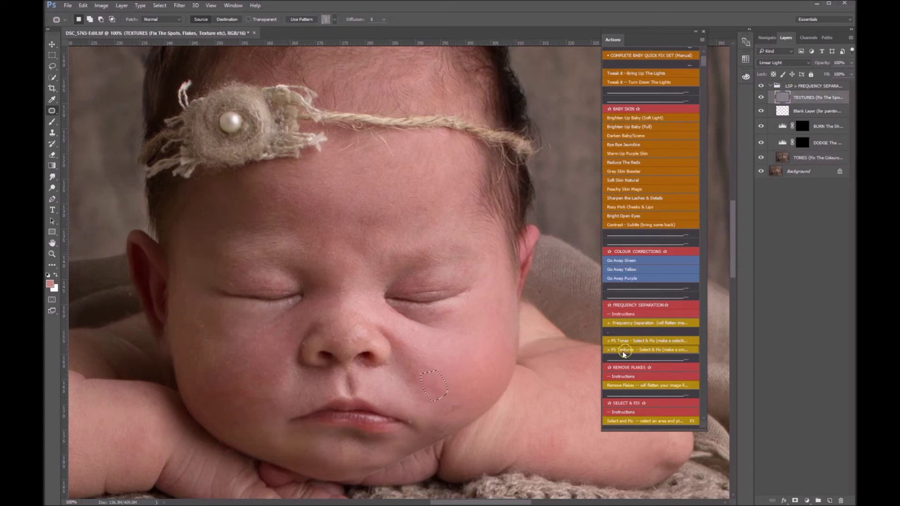
pyautogui.moveTo(450, 423)
pyautogui.mouseDown()
pyautogui.moveTo(454, 394)
pyautogui.moveTo(400, 369)
pyautogui.mouseUp()
pyautogui.click(626, 350)
pyautogui.click(420, 375)
pyautogui.click(621, 351)
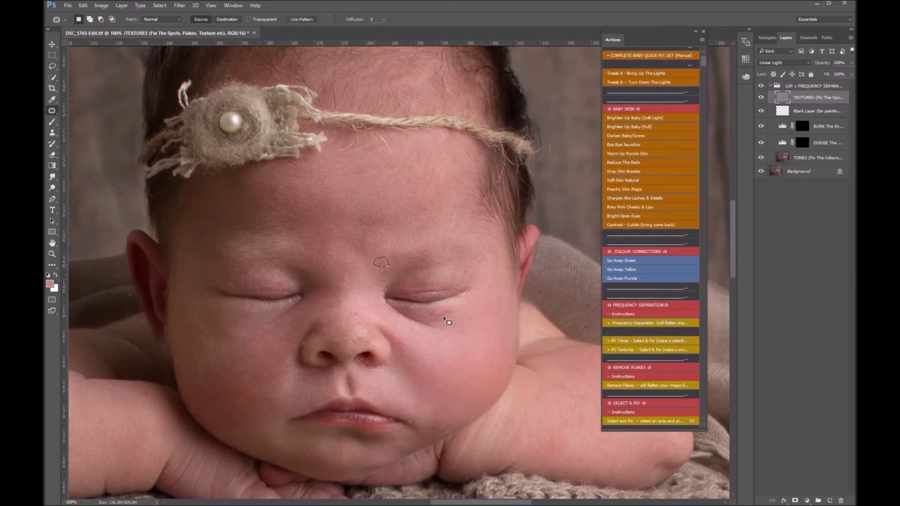
# - Outline the remaining flakes on the tip of the nose and clean them with the FS Textures action
pyautogui.moveTo(356, 346)
pyautogui.mouseDown()
pyautogui.moveTo(338, 328)
pyautogui.moveTo(350, 347)
pyautogui.moveTo(348, 328)
pyautogui.moveTo(360, 341)
pyautogui.mouseUp()
pyautogui.moveTo(352, 320); pyautogui.dragTo(361, 333)
pyautogui.click(658, 349)
# - Reduce the redness of both eyelids on the TONES layer by outlining each one and running the FS Tones action
pyautogui.moveTo(431, 282)
pyautogui.mouseDown()
pyautogui.moveTo(404, 296)
pyautogui.moveTo(395, 287)
pyautogui.moveTo(432, 282)
pyautogui.mouseUp()
pyautogui.click(792, 160)
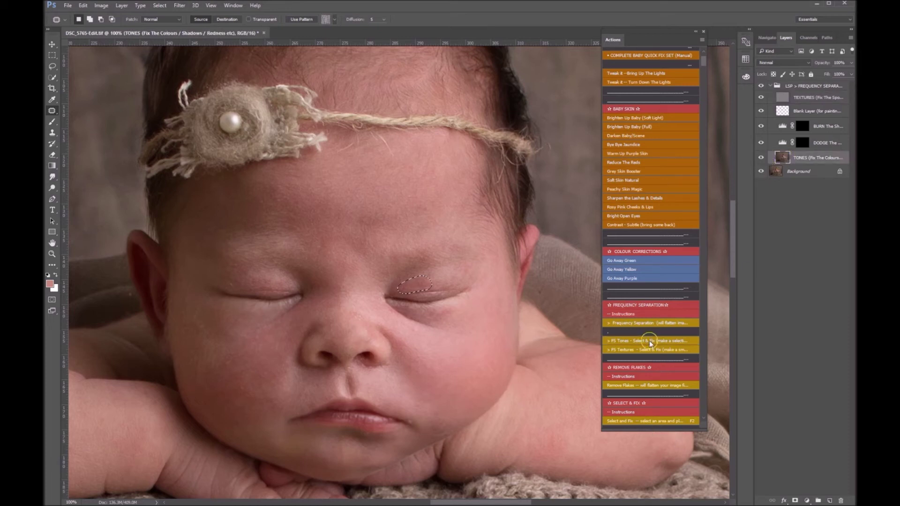
pyautogui.moveTo(435, 268); pyautogui.dragTo(405, 297)
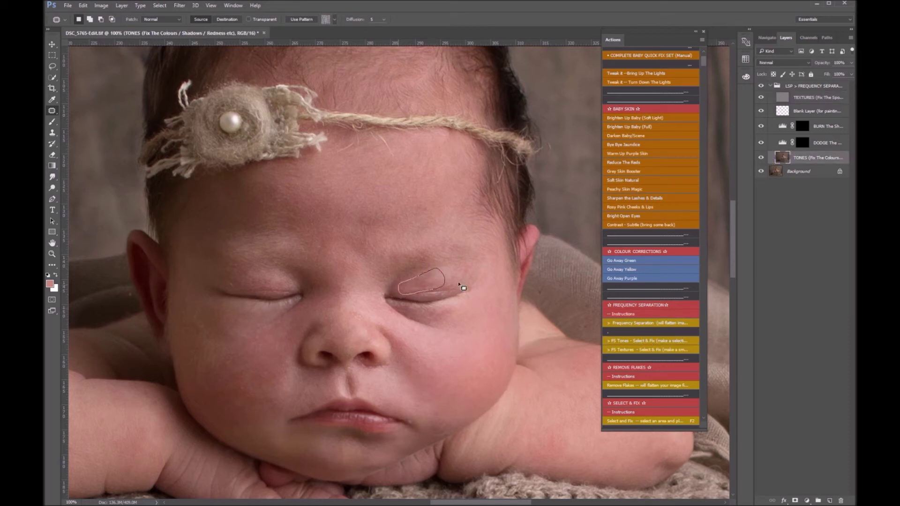
pyautogui.click(637, 342)
pyautogui.moveTo(279, 273)
pyautogui.mouseDown()
pyautogui.moveTo(250, 288)
pyautogui.moveTo(253, 274)
pyautogui.moveTo(218, 264)
pyautogui.mouseUp()
pyautogui.click(654, 341)
pyautogui.click(619, 342)
# - Select blemishes by the left mouth corner, below the nose and on the right cheek, and repair them with the FS Textures action
pyautogui.moveTo(409, 426); pyautogui.dragTo(407, 416)
pyautogui.moveTo(414, 404); pyautogui.dragTo(422, 402)
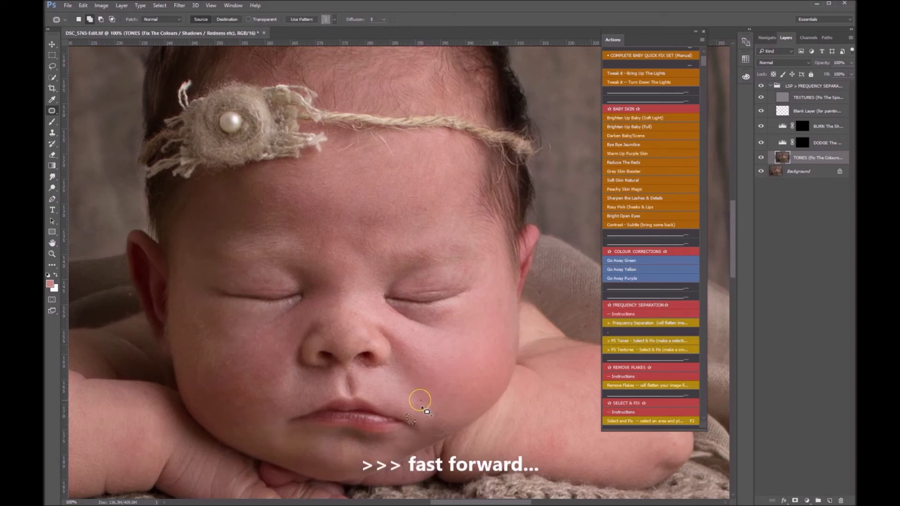
pyautogui.moveTo(344, 371); pyautogui.dragTo(368, 365)
pyautogui.moveTo(221, 365)
pyautogui.mouseDown()
pyautogui.moveTo(237, 359)
pyautogui.moveTo(222, 363)
pyautogui.mouseUp()
pyautogui.click(636, 350)
# - Even the skin tones of the baby's left arm and shoulder on the TONES layer with the FS Tones action
pyautogui.moveTo(569, 463)
pyautogui.mouseDown()
pyautogui.moveTo(543, 455)
pyautogui.moveTo(524, 433)
pyautogui.moveTo(558, 419)
pyautogui.mouseUp()
pyautogui.click(782, 158)
pyautogui.click(623, 344)
pyautogui.moveTo(473, 502); pyautogui.dragTo(489, 502)
pyautogui.moveTo(512, 363)
pyautogui.mouseDown()
pyautogui.moveTo(532, 391)
pyautogui.moveTo(505, 360)
pyautogui.moveTo(504, 380)
pyautogui.moveTo(488, 354)
pyautogui.moveTo(505, 357)
pyautogui.mouseUp()
pyautogui.click(622, 344)
pyautogui.click(622, 345)
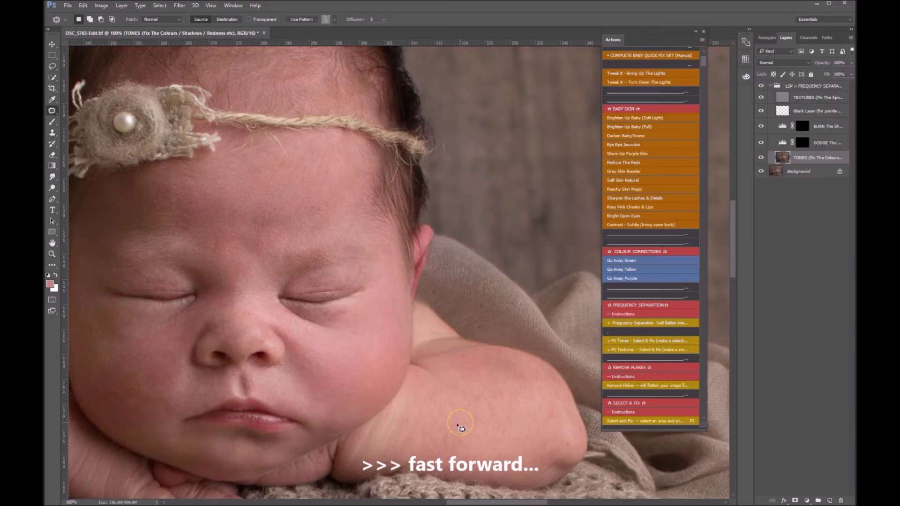
# - Toggle the FREQUENCY SEPARATION group's visibility repeatedly to compare the baby's face before and after the retouch
pyautogui.press('z')
pyautogui.hotkey('ctrl', '-')
pyautogui.hotkey('ctrl', '-')
pyautogui.hotkey('ctrl', '-')
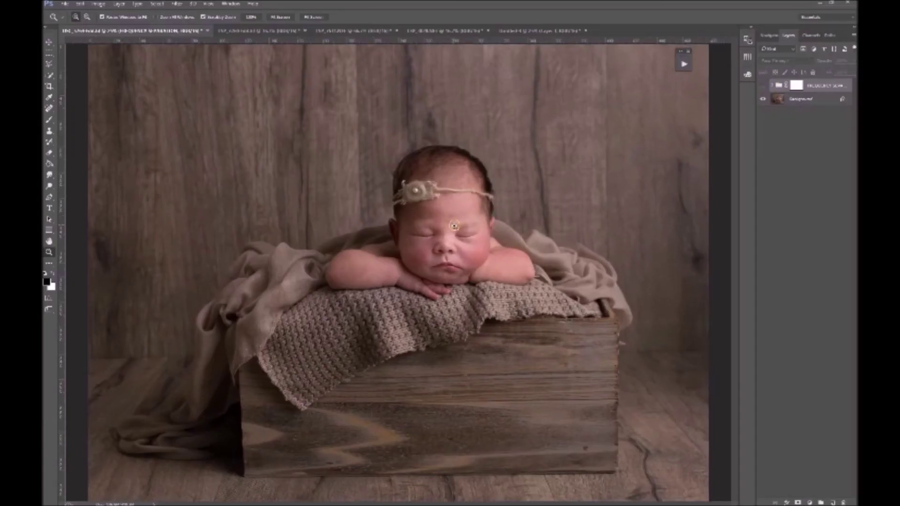
pyautogui.click(453, 226)
pyautogui.click(454, 226)
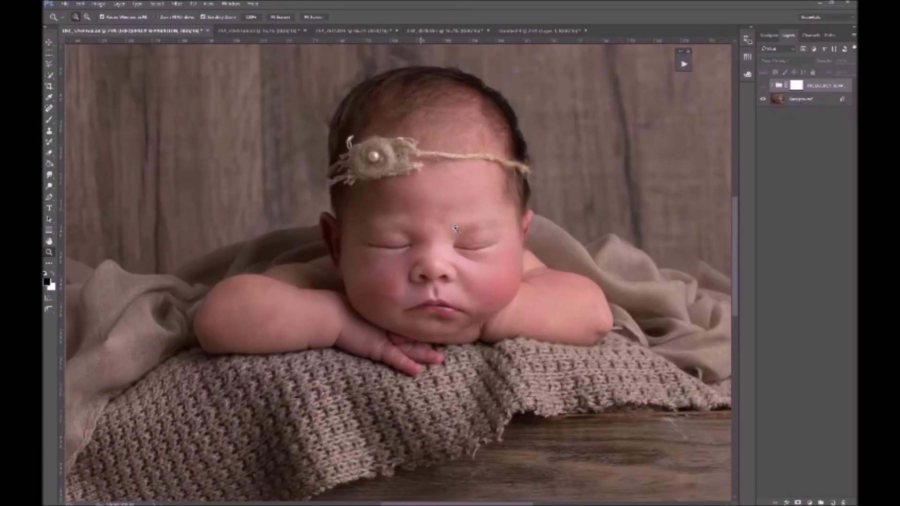
pyautogui.click(454, 226)
pyautogui.click(454, 226)
pyautogui.click(764, 85)
pyautogui.click(764, 85)
pyautogui.click(764, 85)
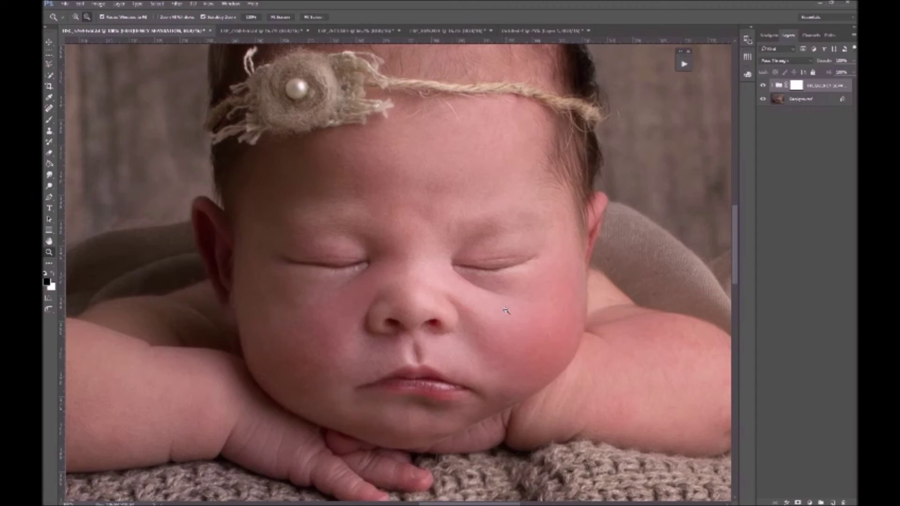
pyautogui.click(763, 85)
pyautogui.click(763, 84)
pyautogui.click(762, 85)
pyautogui.click(762, 86)
pyautogui.click(795, 86)
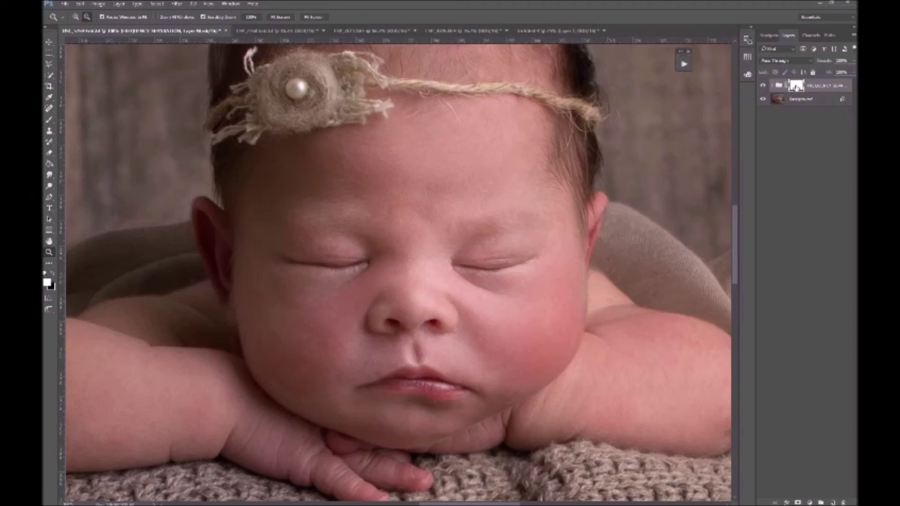
pyautogui.click(827, 86)
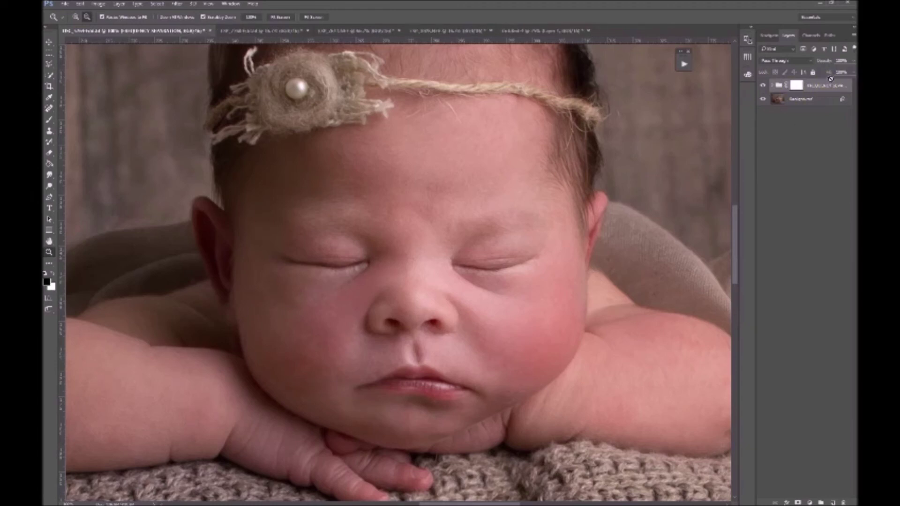
pyautogui.click(538, 31)
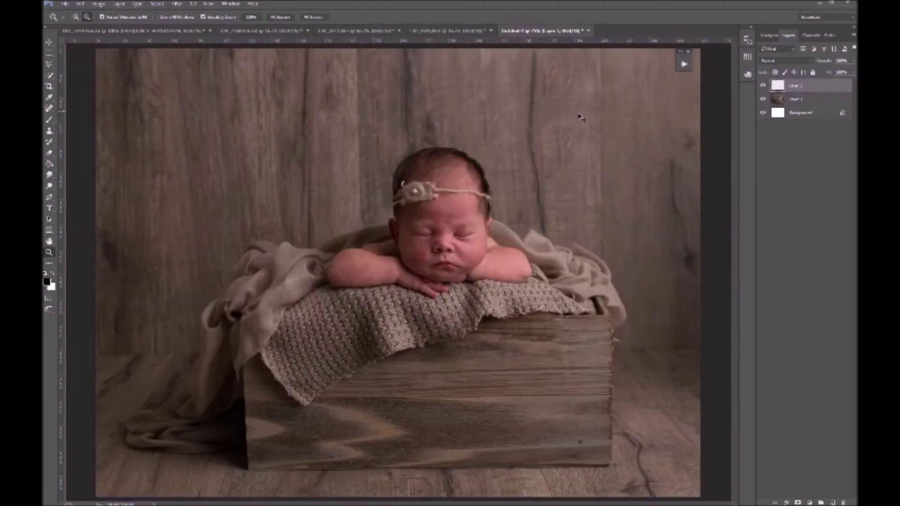
pyautogui.click(105, 31)
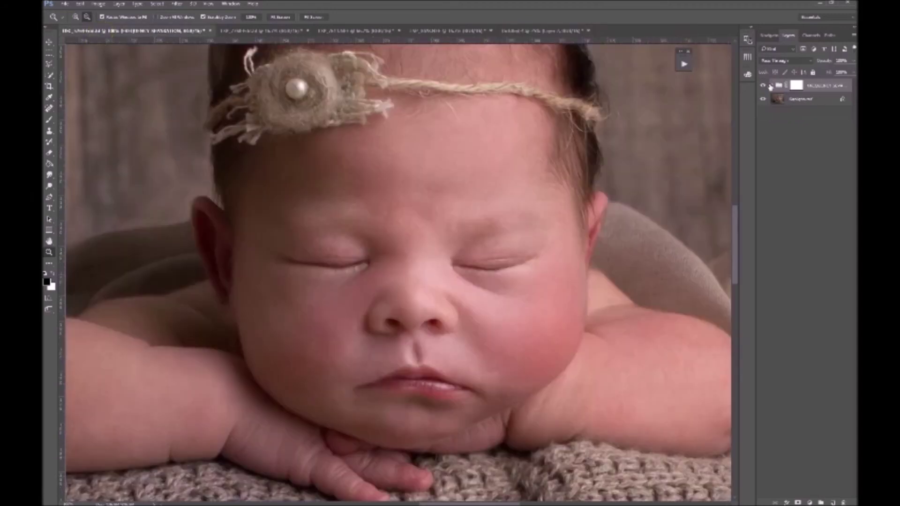
# - Flatten the retouched image into a single background and play the Reduce The Reds action
pyautogui.rightClick(801, 99)
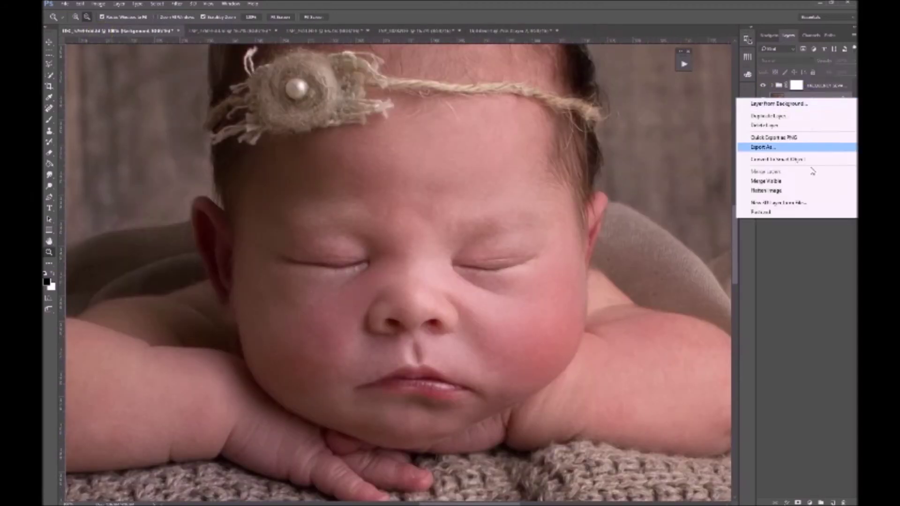
pyautogui.click(808, 192)
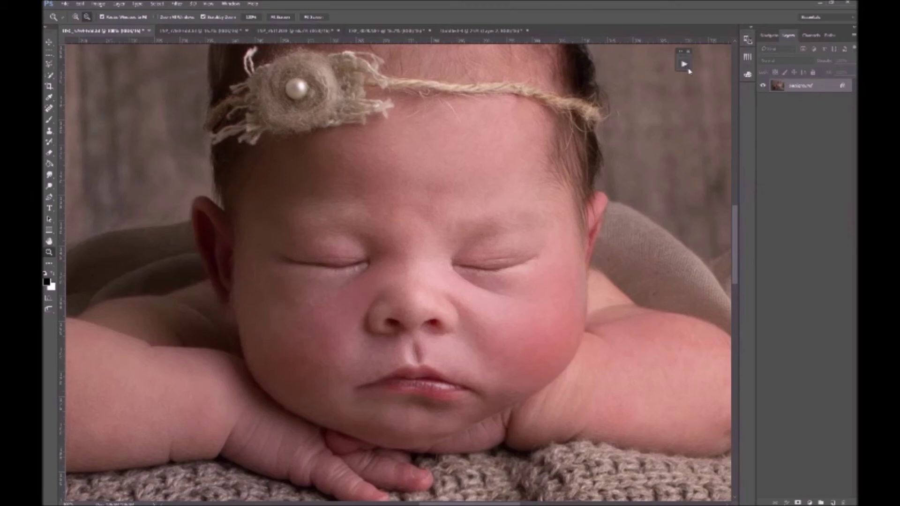
pyautogui.click(684, 65)
pyautogui.scroll(5, 651, 314)
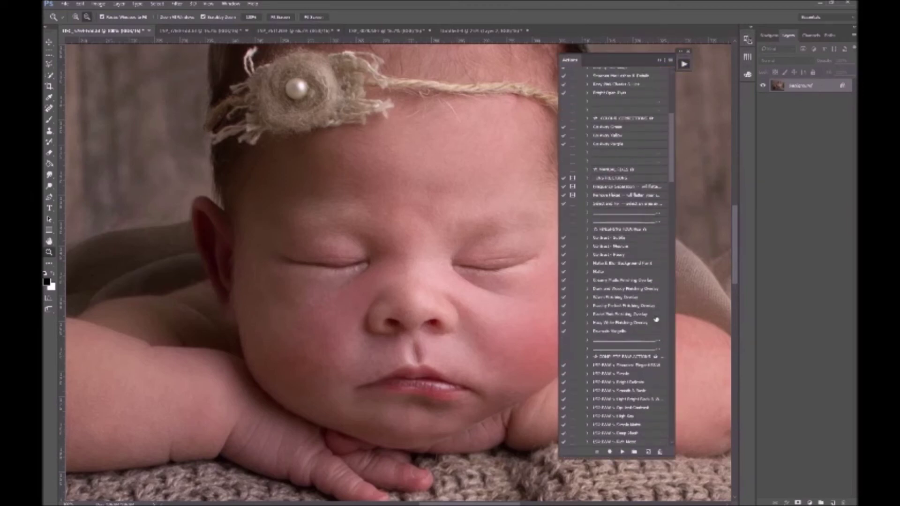
pyautogui.scroll(3, 626, 306)
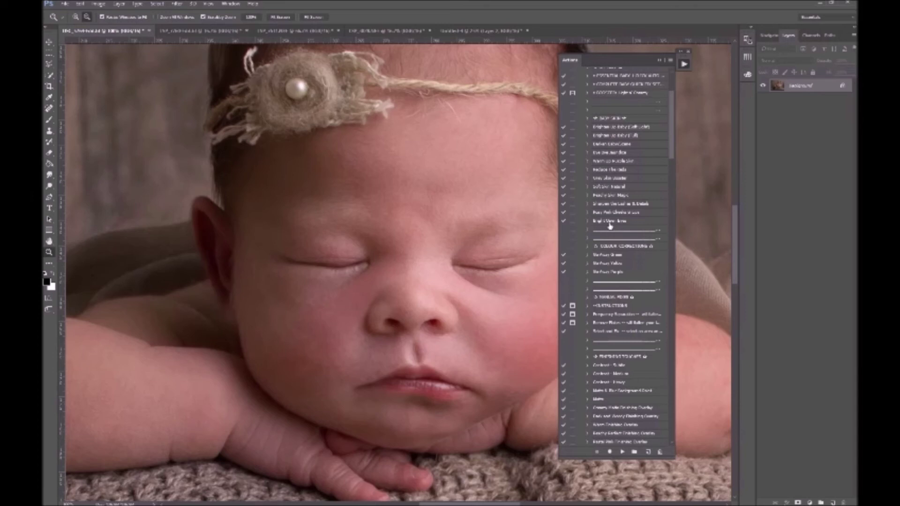
pyautogui.click(617, 169)
pyautogui.click(624, 450)
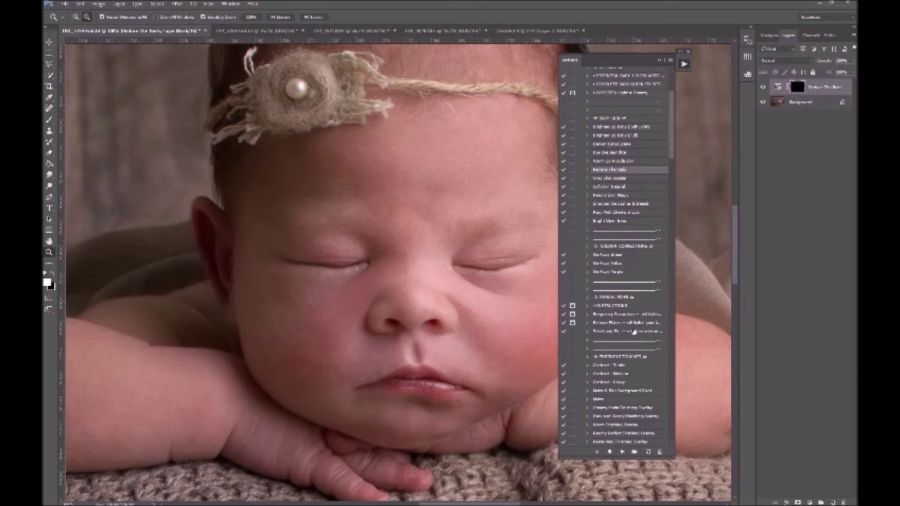
# - Play the Contrast - Subtle action and the Soft Skin Natural action to add their adjustment layers
pyautogui.scroll(-2, 635, 396)
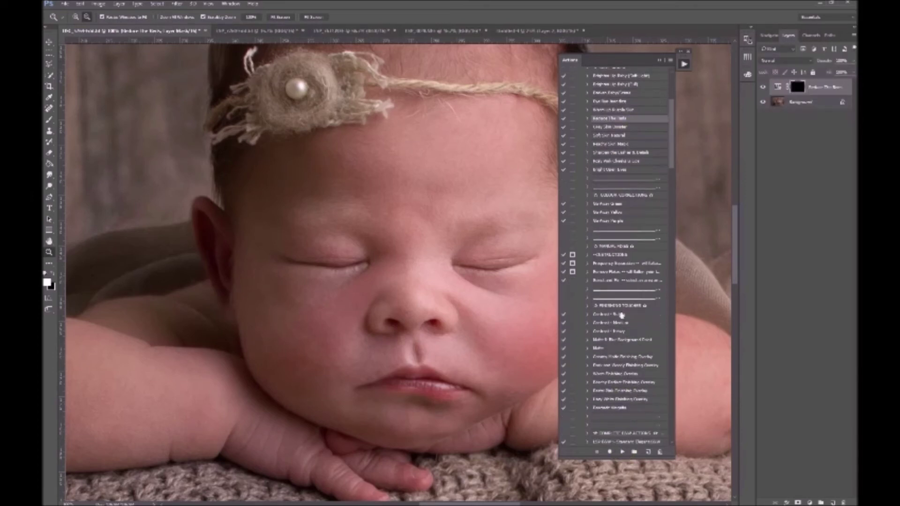
pyautogui.click(614, 314)
pyautogui.click(622, 451)
pyautogui.scroll(1, 698, 311)
pyautogui.scroll(3, 665, 333)
pyautogui.click(609, 204)
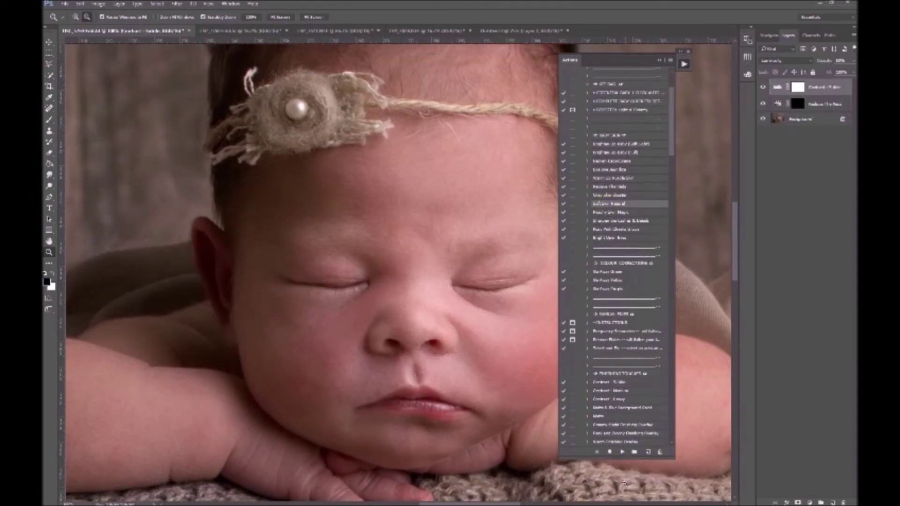
pyautogui.click(622, 452)
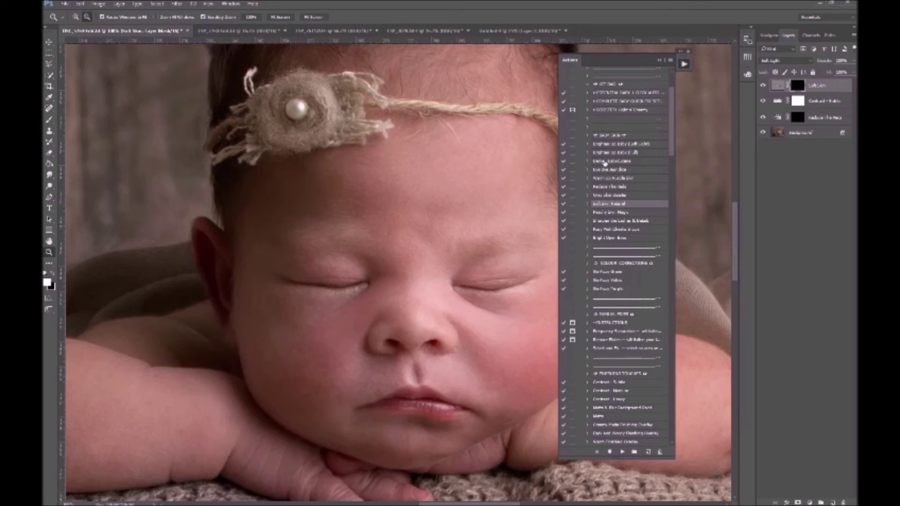
# - Play the Sharpen the Lashes & Details action and collapse the actions list
pyautogui.click(614, 220)
pyautogui.click(622, 452)
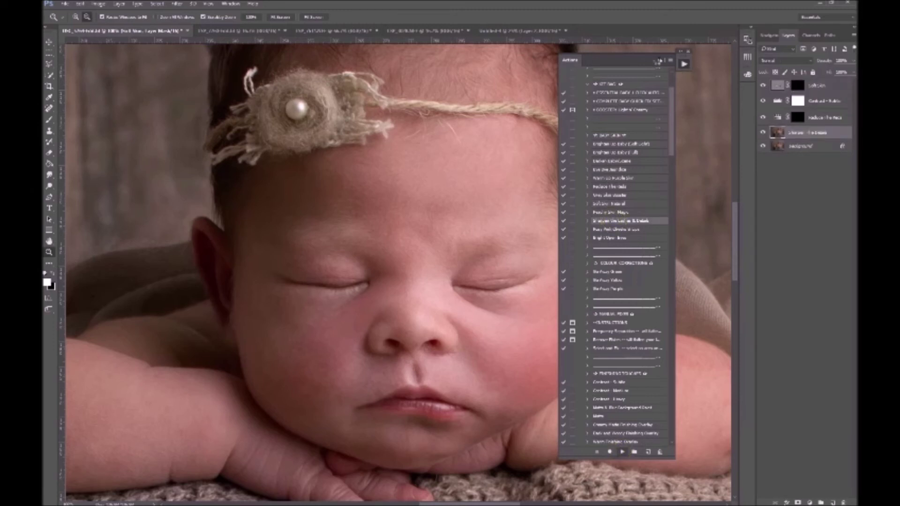
pyautogui.click(661, 60)
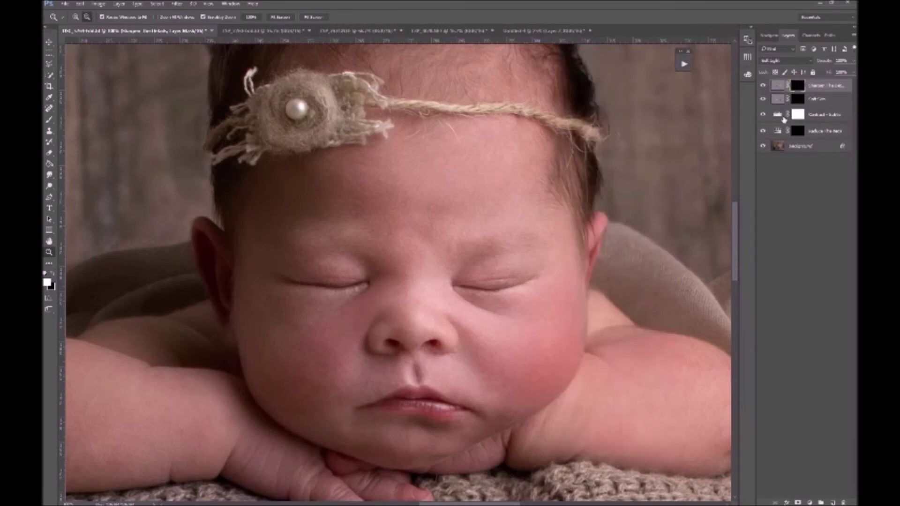
# - Paint with a small soft brush over both closed eyes' lash lines on the sharpening layer's mask
pyautogui.rightClick(547, 225)
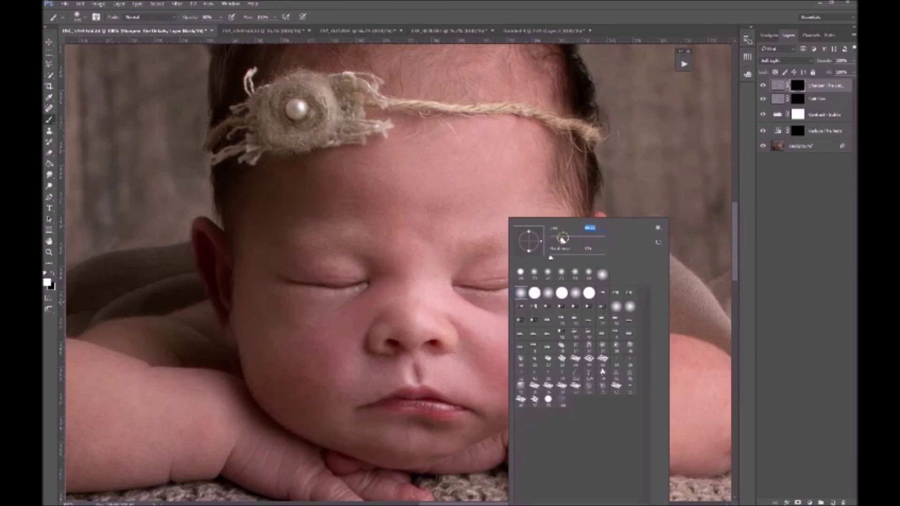
pyautogui.click(352, 282)
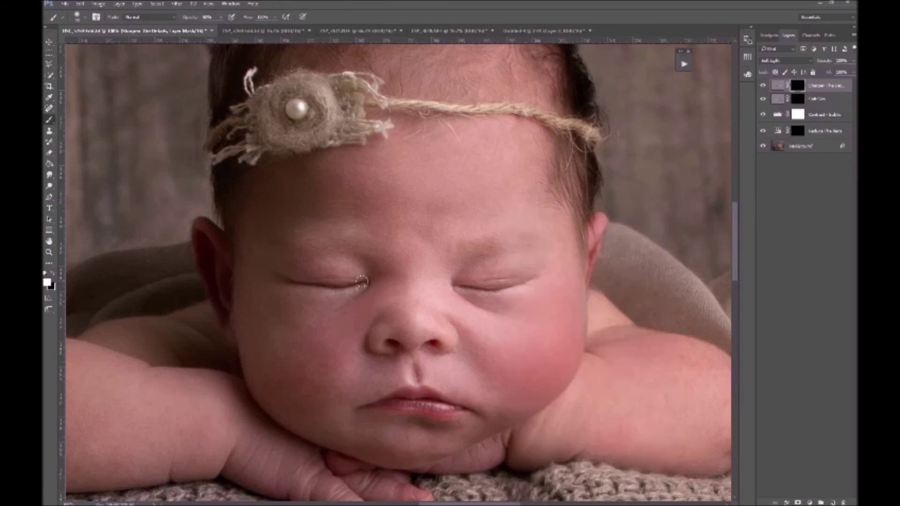
pyautogui.moveTo(452, 283); pyautogui.dragTo(512, 287)
# - Paint the Soft Skin layer's mask with a larger soft brush over the baby's face and both arms
pyautogui.scroll(-1, 488, 388)
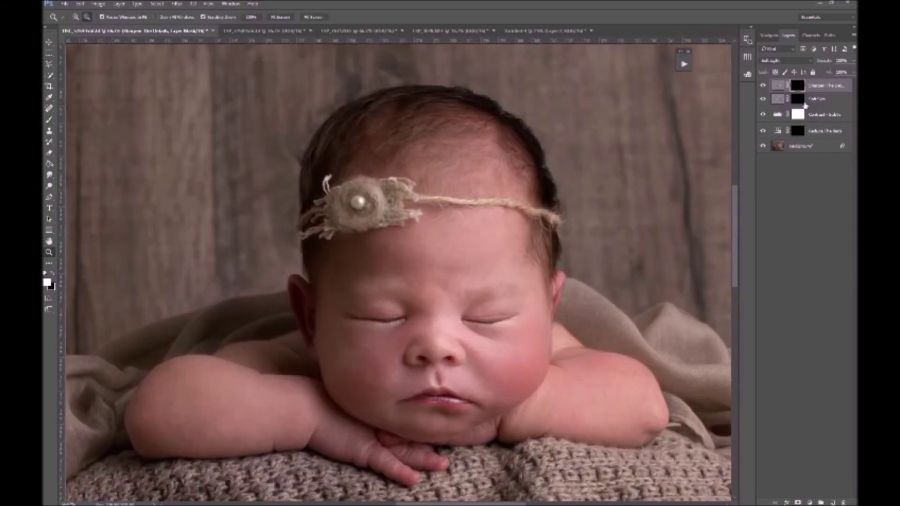
pyautogui.hotkey('alt', '[')
pyautogui.rightClick(462, 381)
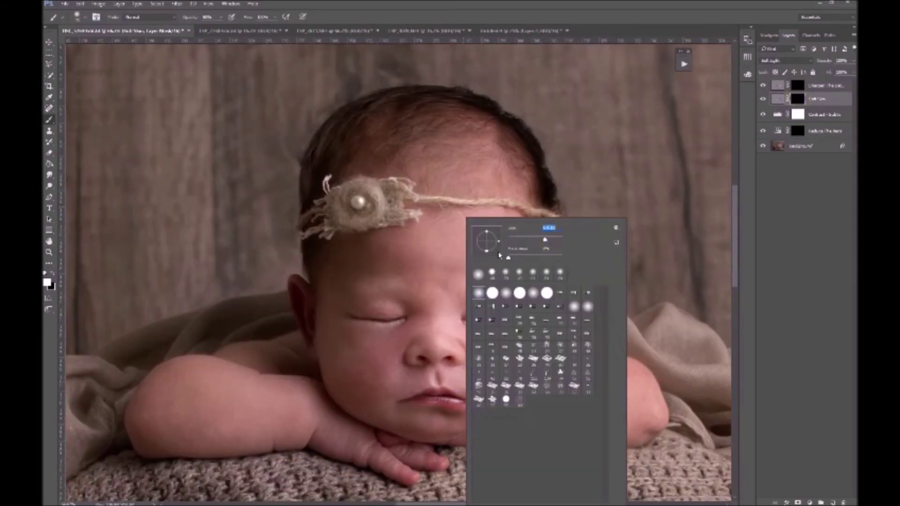
pyautogui.press('Return')
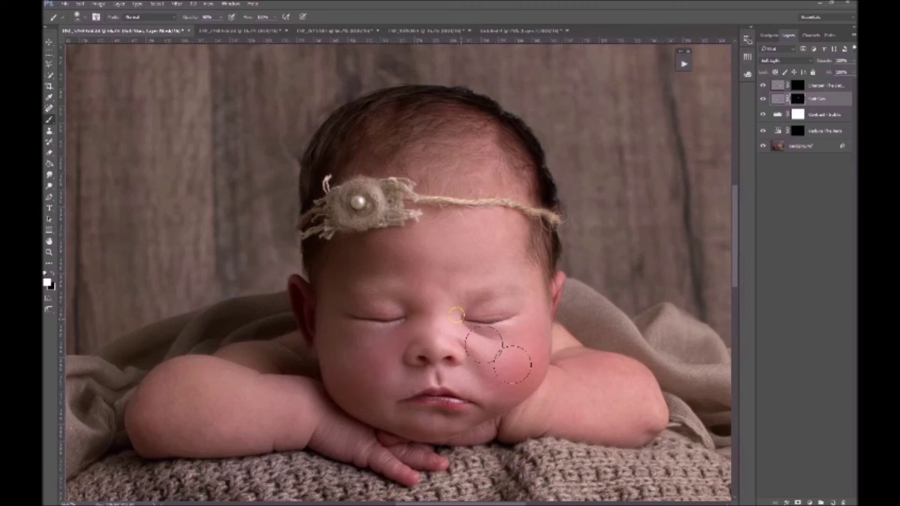
pyautogui.moveTo(646, 402); pyautogui.dragTo(616, 402)
pyautogui.moveTo(290, 422)
pyautogui.mouseDown()
pyautogui.moveTo(228, 452)
pyautogui.moveTo(202, 396)
pyautogui.moveTo(343, 435)
pyautogui.moveTo(357, 404)
pyautogui.moveTo(346, 358)
pyautogui.mouseUp()
# - Paint white over both of the baby's cheeks on the Reduce The Reds layer's mask
pyautogui.click(796, 132)
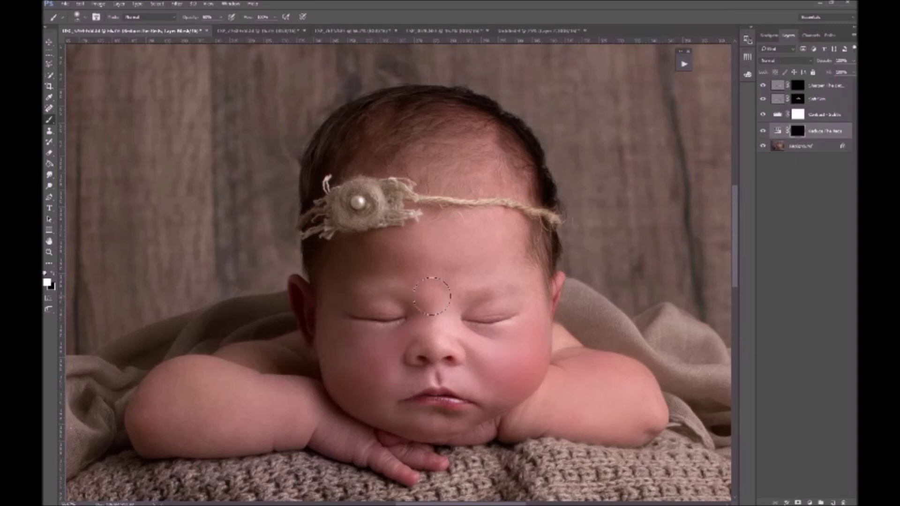
pyautogui.moveTo(411, 334)
pyautogui.mouseDown()
pyautogui.moveTo(392, 351)
pyautogui.moveTo(369, 352)
pyautogui.mouseUp()
pyautogui.moveTo(471, 348); pyautogui.dragTo(501, 369)
# - Extend the redness reduction by painting its mask over the baby's hands, arms, chin, ear, forehead and nose
pyautogui.scroll(-2, 501, 370)
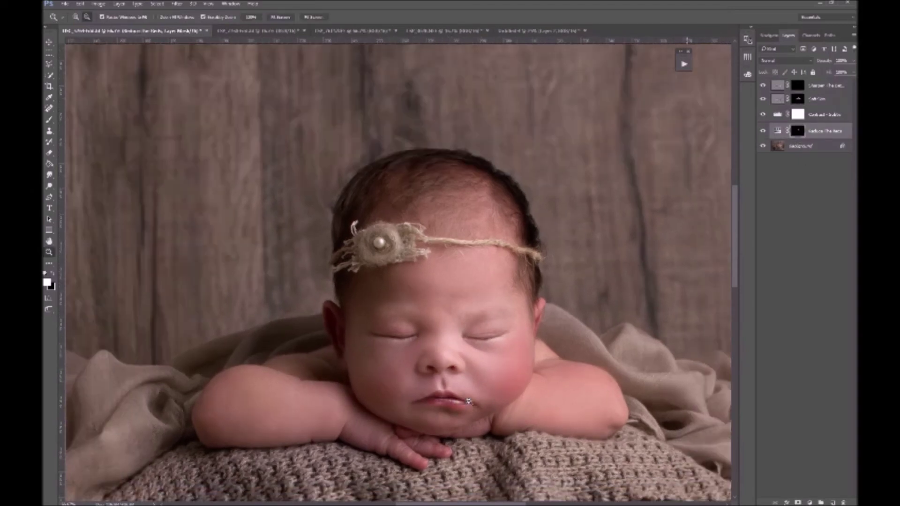
pyautogui.moveTo(439, 440)
pyautogui.mouseDown()
pyautogui.moveTo(361, 420)
pyautogui.moveTo(244, 420)
pyautogui.moveTo(235, 405)
pyautogui.moveTo(211, 415)
pyautogui.mouseUp()
pyautogui.moveTo(416, 459)
pyautogui.mouseDown()
pyautogui.moveTo(471, 457)
pyautogui.moveTo(433, 444)
pyautogui.moveTo(489, 433)
pyautogui.mouseUp()
pyautogui.moveTo(419, 431)
pyautogui.mouseDown()
pyautogui.moveTo(523, 422)
pyautogui.moveTo(546, 409)
pyautogui.moveTo(538, 378)
pyautogui.moveTo(601, 401)
pyautogui.moveTo(547, 359)
pyautogui.mouseUp()
pyautogui.moveTo(539, 307); pyautogui.dragTo(536, 316)
pyautogui.moveTo(372, 319)
pyautogui.mouseDown()
pyautogui.moveTo(347, 340)
pyautogui.moveTo(404, 327)
pyautogui.moveTo(378, 324)
pyautogui.mouseUp()
pyautogui.moveTo(502, 231)
pyautogui.mouseDown()
pyautogui.moveTo(478, 203)
pyautogui.moveTo(415, 268)
pyautogui.mouseUp()
pyautogui.moveTo(423, 378)
pyautogui.mouseDown()
pyautogui.moveTo(415, 368)
pyautogui.moveTo(428, 315)
pyautogui.moveTo(445, 328)
pyautogui.mouseUp()
# - Fit the whole photo in view and flatten all adjustment layers into the background
pyautogui.press('z')
pyautogui.hotkey('ctrl', '0')
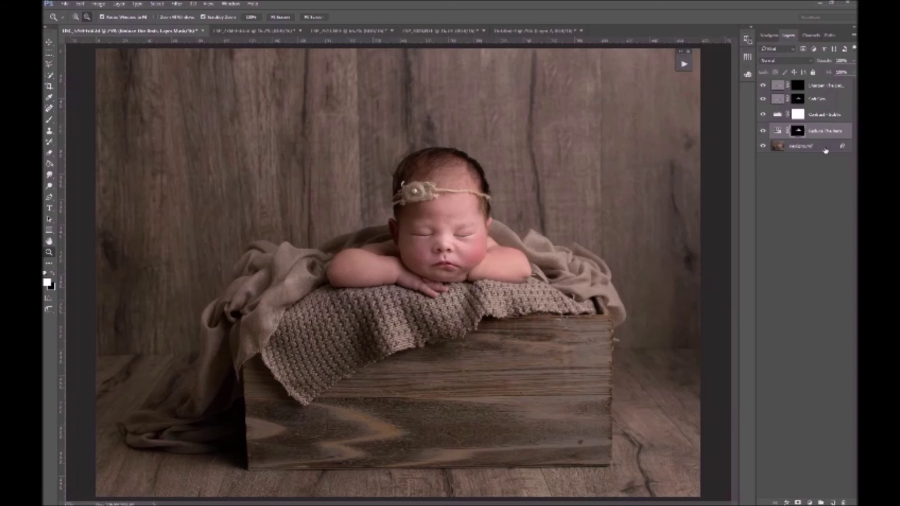
pyautogui.rightClick(799, 146)
pyautogui.click(792, 242)
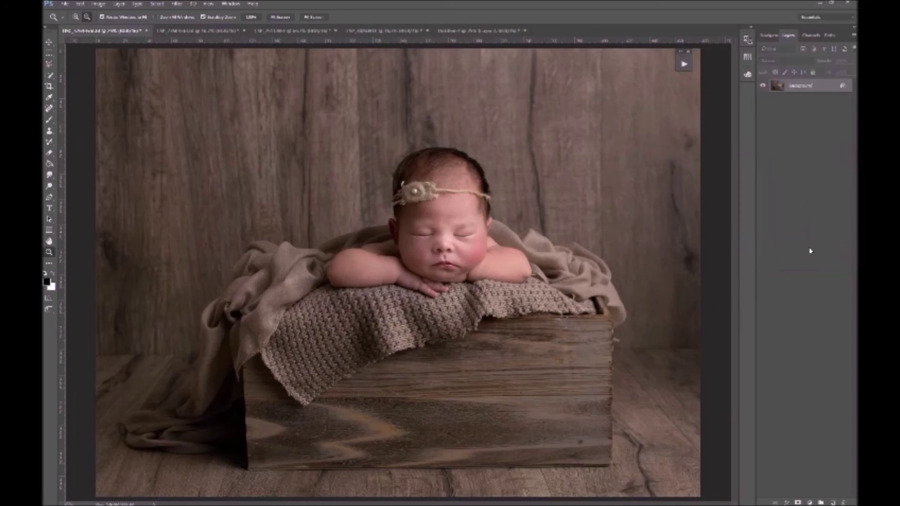
# - Play the Brighten Up Baby (Full) action from the Baby Skin set and collapse the actions list
pyautogui.click(683, 64)
pyautogui.scroll(3, 630, 171)
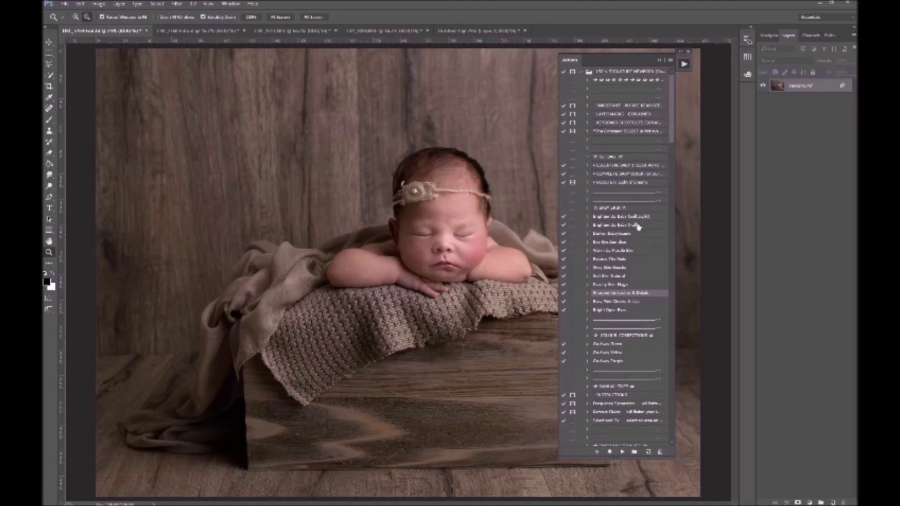
pyautogui.click(638, 226)
pyautogui.click(622, 452)
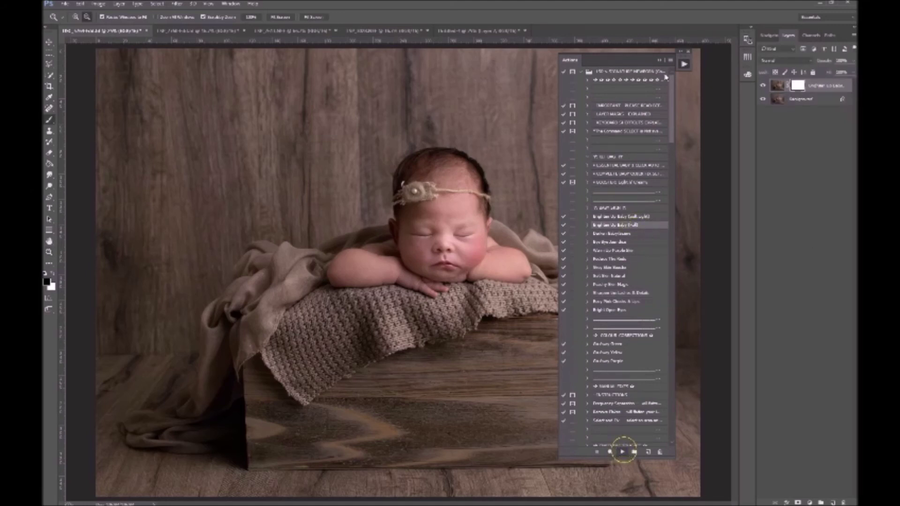
pyautogui.click(665, 60)
# - Brighten the baby's face with a large soft brush on the blacked-out Brighten Up mask and lower the layer's opacity
pyautogui.rightClick(494, 303)
pyautogui.click(590, 239)
pyautogui.click(482, 221)
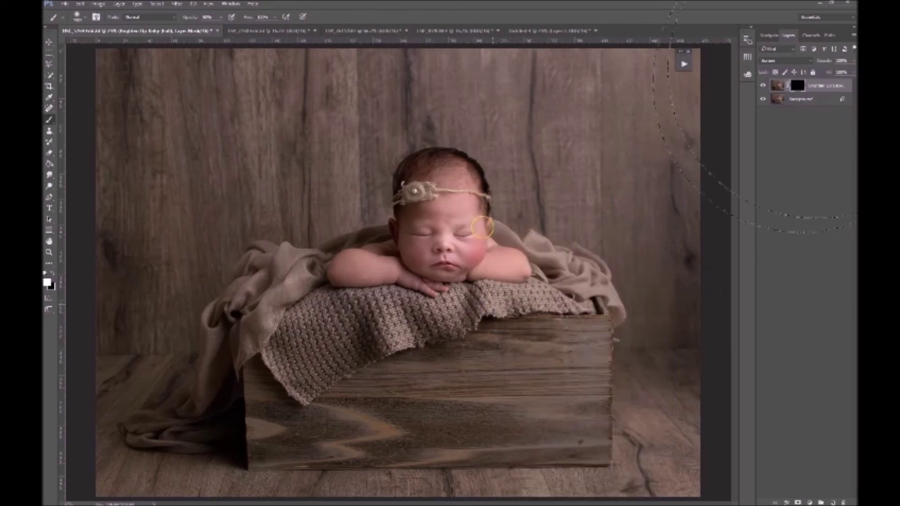
pyautogui.click(854, 61)
pyautogui.moveTo(852, 71); pyautogui.dragTo(821, 73)
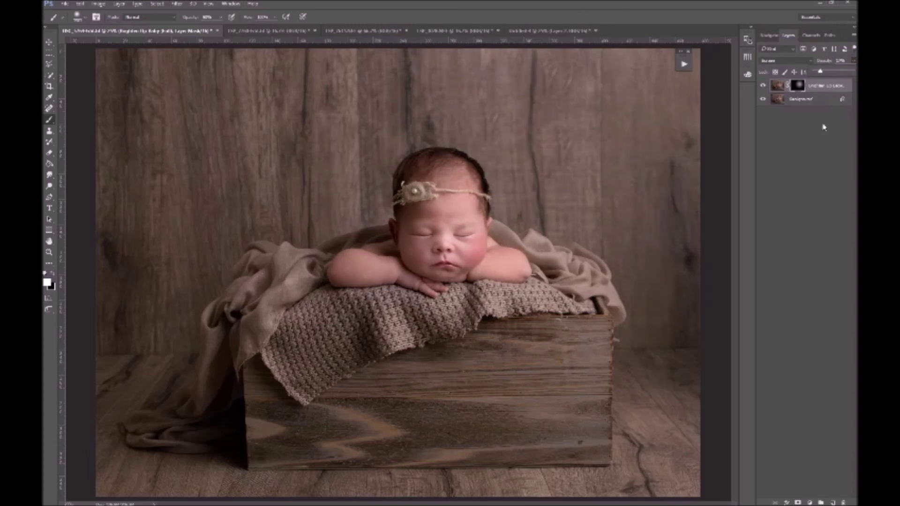
# - Switch to the untitled comparison document, hide its upper two layers, and restore them one by one over the enlarged baby
pyautogui.click(545, 29)
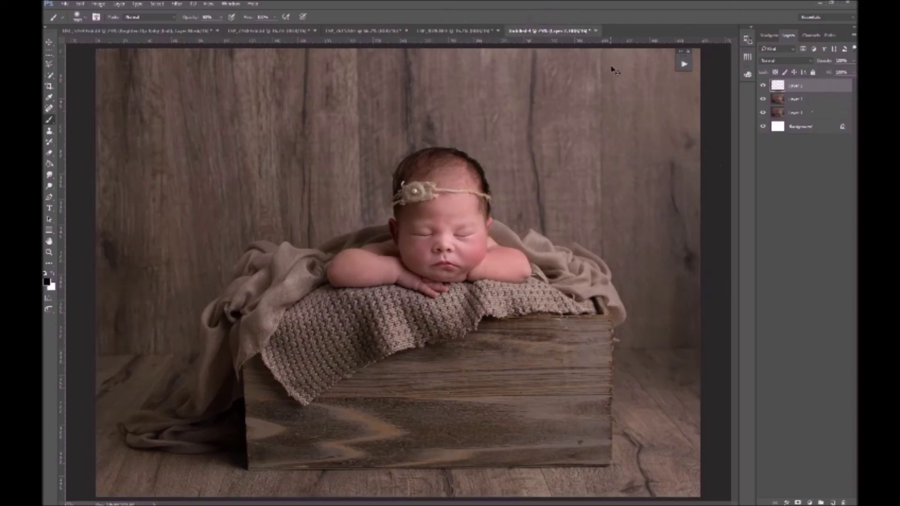
pyautogui.click(763, 86)
pyautogui.click(763, 99)
pyautogui.press('z')
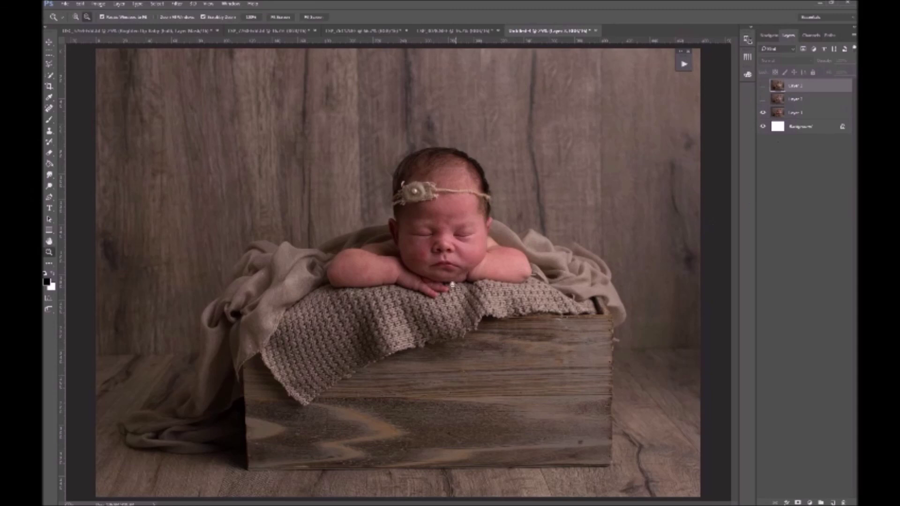
pyautogui.click(453, 277)
pyautogui.click(453, 277)
pyautogui.press('space')
pyautogui.moveTo(442, 296); pyautogui.dragTo(420, 369)
pyautogui.click(762, 98)
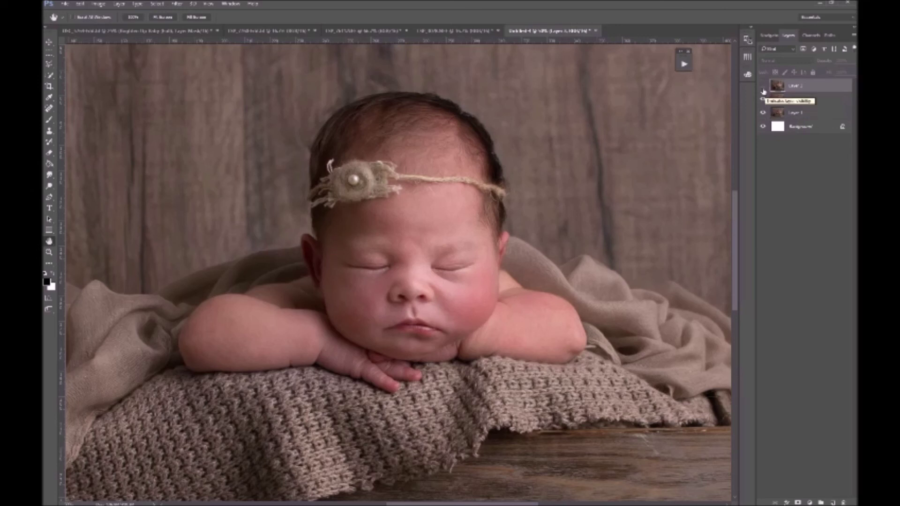
pyautogui.click(763, 86)
# - View the whole photo with the middle version hidden and toggle the top layer repeatedly to compare before and after
pyautogui.press('z')
pyautogui.click(512, 261)
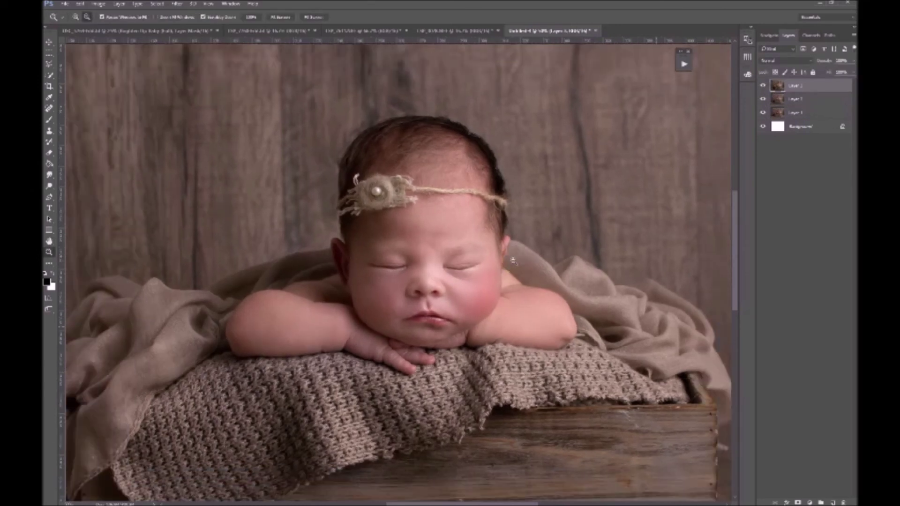
pyautogui.click(513, 260)
pyautogui.click(761, 99)
pyautogui.click(763, 86)
pyautogui.click(763, 86)
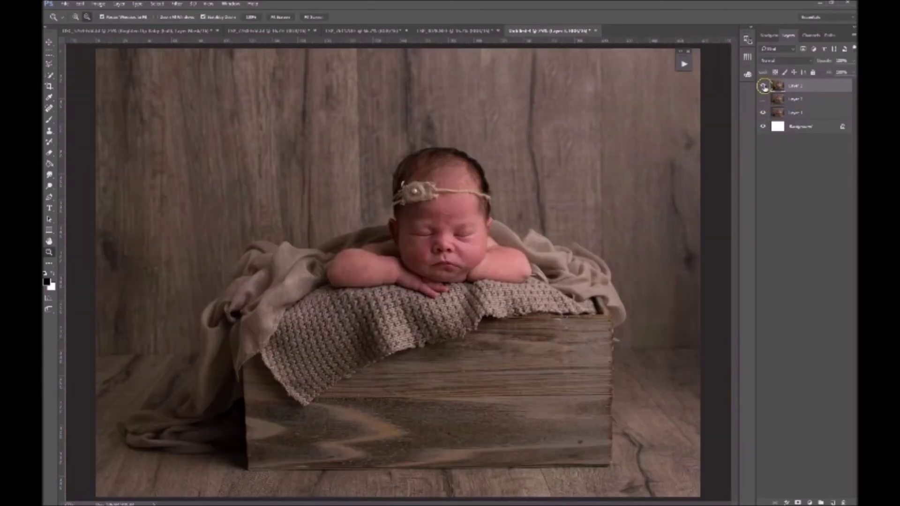
pyautogui.click(763, 86)
pyautogui.click(763, 87)
pyautogui.click(764, 86)
pyautogui.click(764, 87)
pyautogui.click(764, 87)
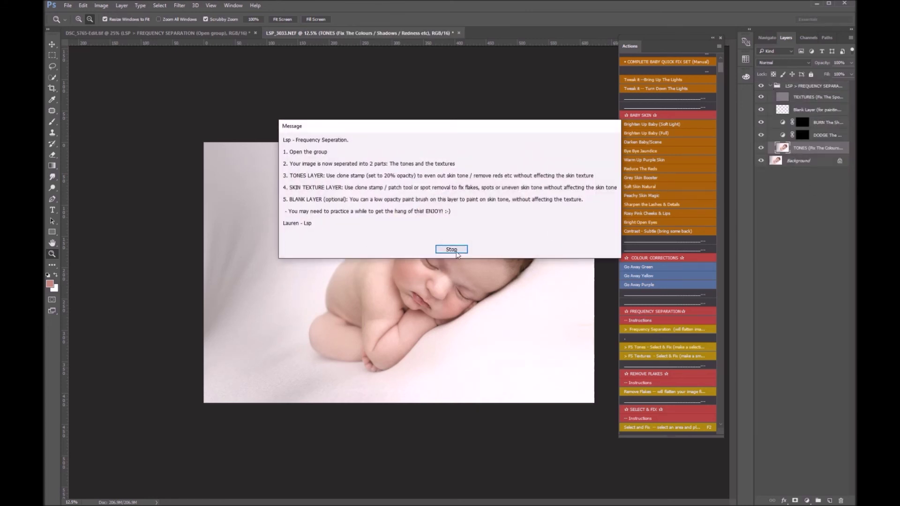
# - Dismiss the frequency separation message and patch the dark crease in the left backdrop on the TONES layer
pyautogui.press('Return')
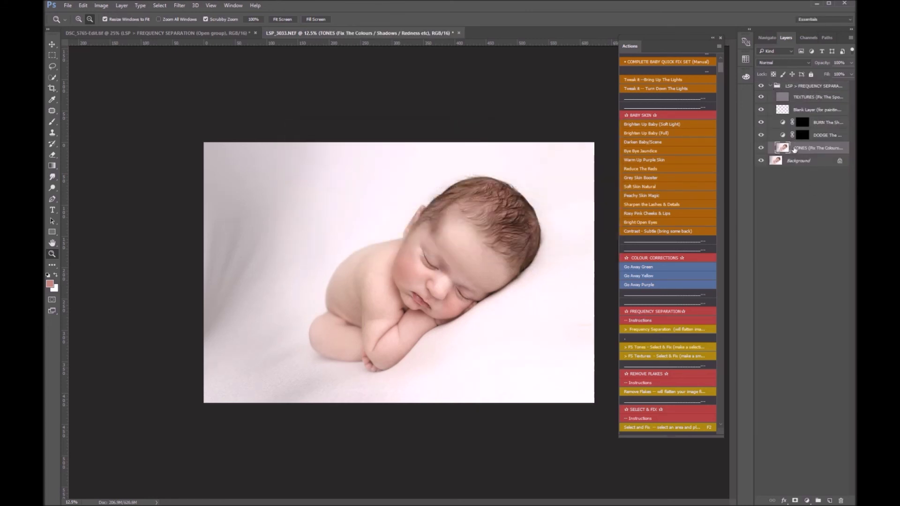
pyautogui.press('j')
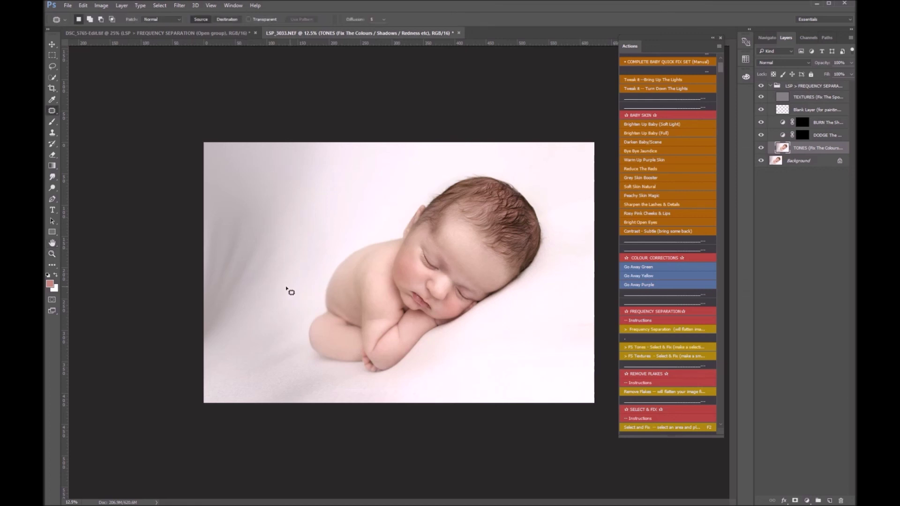
pyautogui.moveTo(276, 207); pyautogui.dragTo(187, 164)
pyautogui.moveTo(263, 270); pyautogui.dragTo(333, 202)
pyautogui.hotkey('ctrl', 'd')
# - Patch the remaining shadow patches in the upper-left backdrop with lighter areas nearer the baby
pyautogui.moveTo(263, 160); pyautogui.dragTo(204, 158)
pyautogui.moveTo(284, 210); pyautogui.dragTo(363, 196)
pyautogui.click(274, 135)
pyautogui.moveTo(290, 184)
pyautogui.mouseDown()
pyautogui.moveTo(202, 109)
pyautogui.moveTo(386, 194)
pyautogui.mouseUp()
pyautogui.click(299, 265)
# - Patch the uneven shadows in the lower-left backdrop with smoother tones from the area above
pyautogui.moveTo(304, 333)
pyautogui.mouseDown()
pyautogui.moveTo(281, 397)
pyautogui.moveTo(249, 322)
pyautogui.mouseUp()
pyautogui.moveTo(275, 364)
pyautogui.mouseDown()
pyautogui.moveTo(268, 346)
pyautogui.moveTo(290, 268)
pyautogui.mouseUp()
pyautogui.moveTo(229, 306)
pyautogui.mouseDown()
pyautogui.moveTo(229, 361)
pyautogui.moveTo(187, 273)
pyautogui.mouseUp()
pyautogui.moveTo(220, 341); pyautogui.dragTo(248, 283)
pyautogui.hotkey('ctrl', 'd')
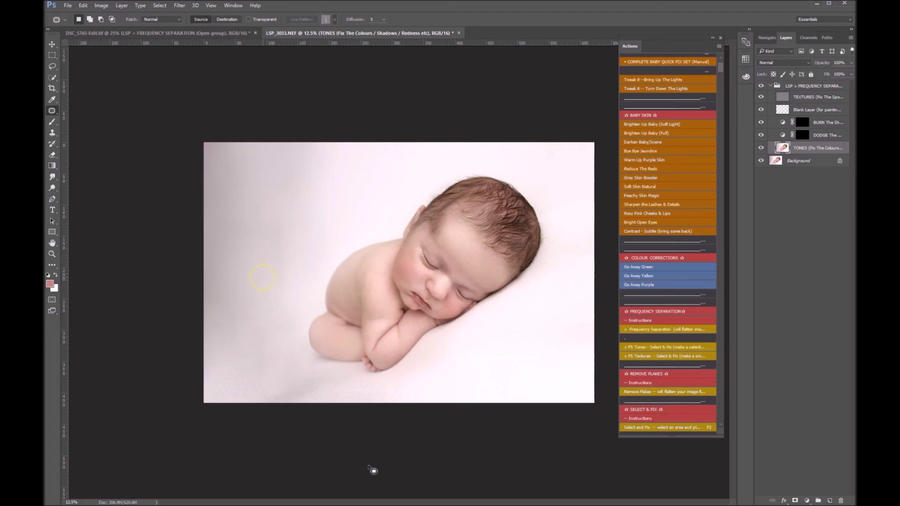
# - Patch two uneven areas along the blanket's bottom edge using smoother backdrop tones from higher up
pyautogui.moveTo(368, 416)
pyautogui.mouseDown()
pyautogui.moveTo(329, 434)
pyautogui.moveTo(356, 420)
pyautogui.mouseUp()
pyautogui.moveTo(321, 395); pyautogui.dragTo(265, 261)
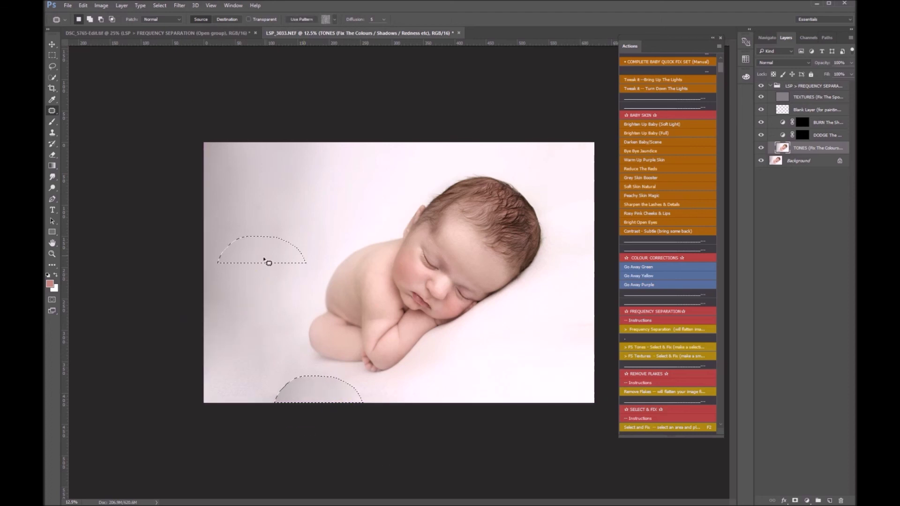
pyautogui.hotkey('ctrl', 'd')
pyautogui.moveTo(307, 403)
pyautogui.mouseDown()
pyautogui.moveTo(252, 375)
pyautogui.moveTo(243, 402)
pyautogui.mouseUp()
pyautogui.moveTo(279, 380); pyautogui.dragTo(251, 303)
pyautogui.hotkey('ctrl', 'd')
# - Examine the blanket's fabric texture up close below the baby's legs where the tones were patched
pyautogui.press('z')
pyautogui.click(305, 391)
pyautogui.click(250, 407)
pyautogui.click(251, 407)
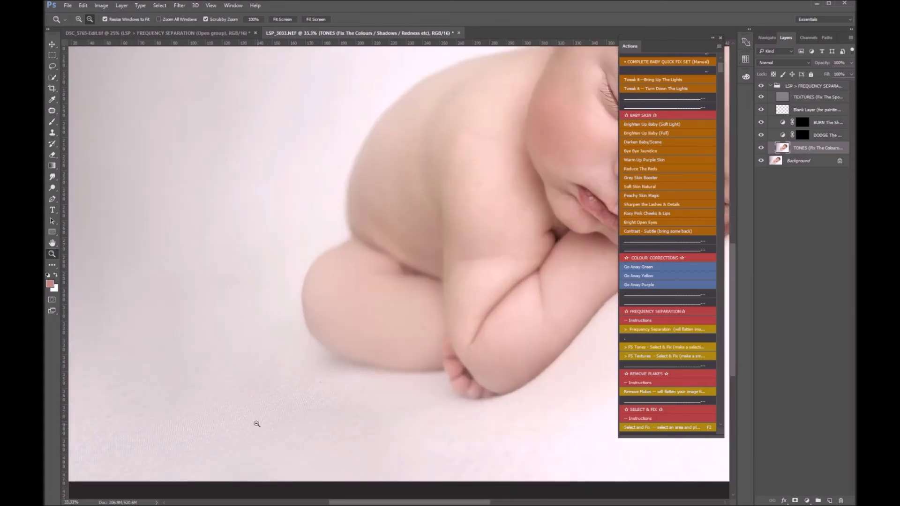
pyautogui.click(253, 412)
pyautogui.click(310, 429)
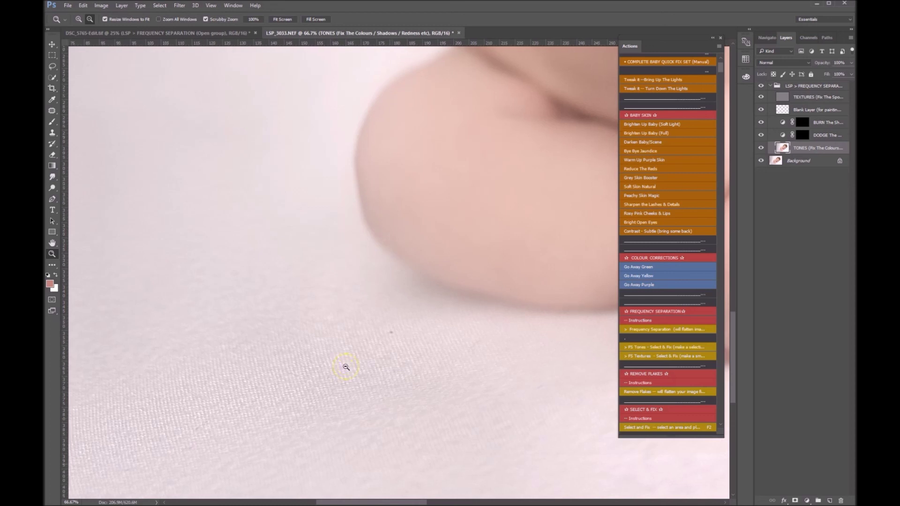
pyautogui.keyDown('alt'); pyautogui.click(346, 366); pyautogui.keyUp('alt')
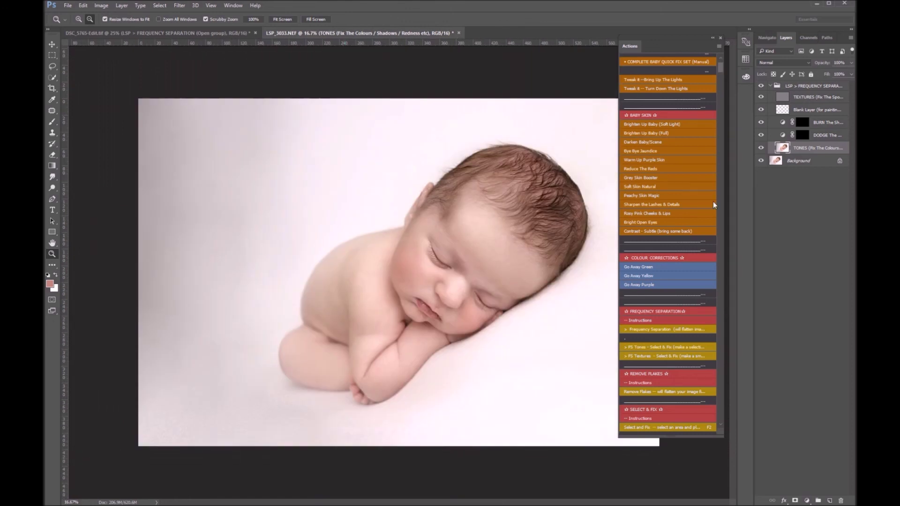
# - Collapse the frequency separation group and toggle its visibility to compare the backdrop before and after patching
pyautogui.click(773, 86)
pyautogui.click(770, 85)
pyautogui.click(761, 86)
pyautogui.click(761, 85)
pyautogui.click(761, 87)
pyautogui.click(761, 87)
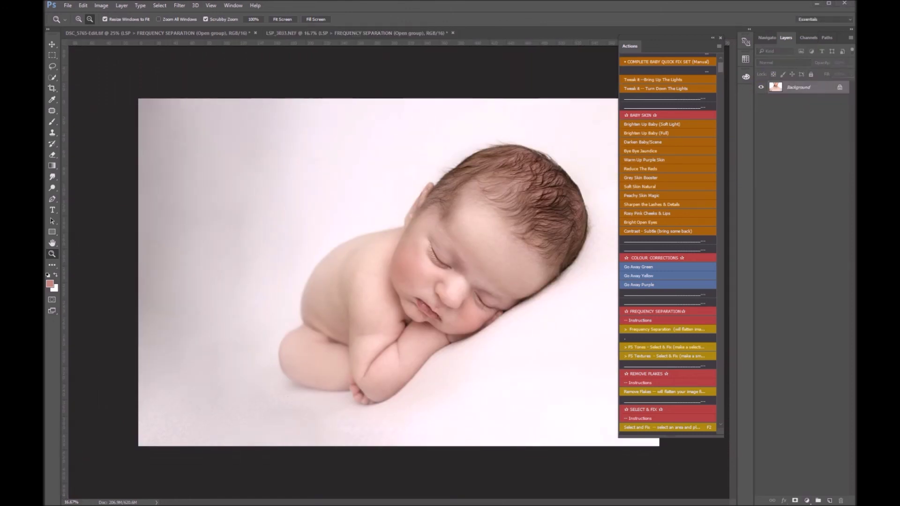